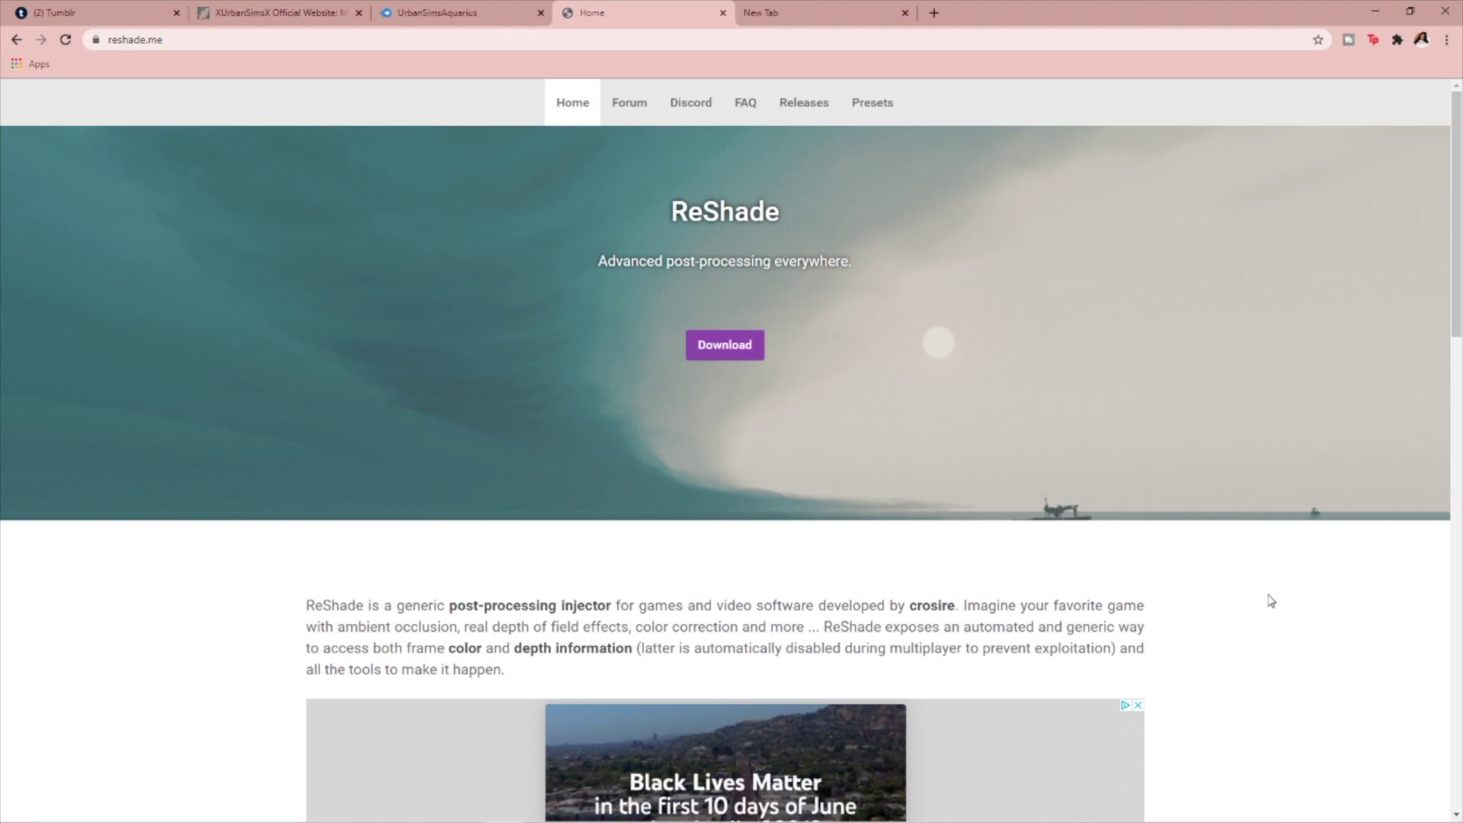
Go to the ReShade 4.8.2 download section on the website, then minimize the browser
{"action": "scroll", "coordinate": [836, 736], "scroll_direction": "down", "scroll_amount": 15}
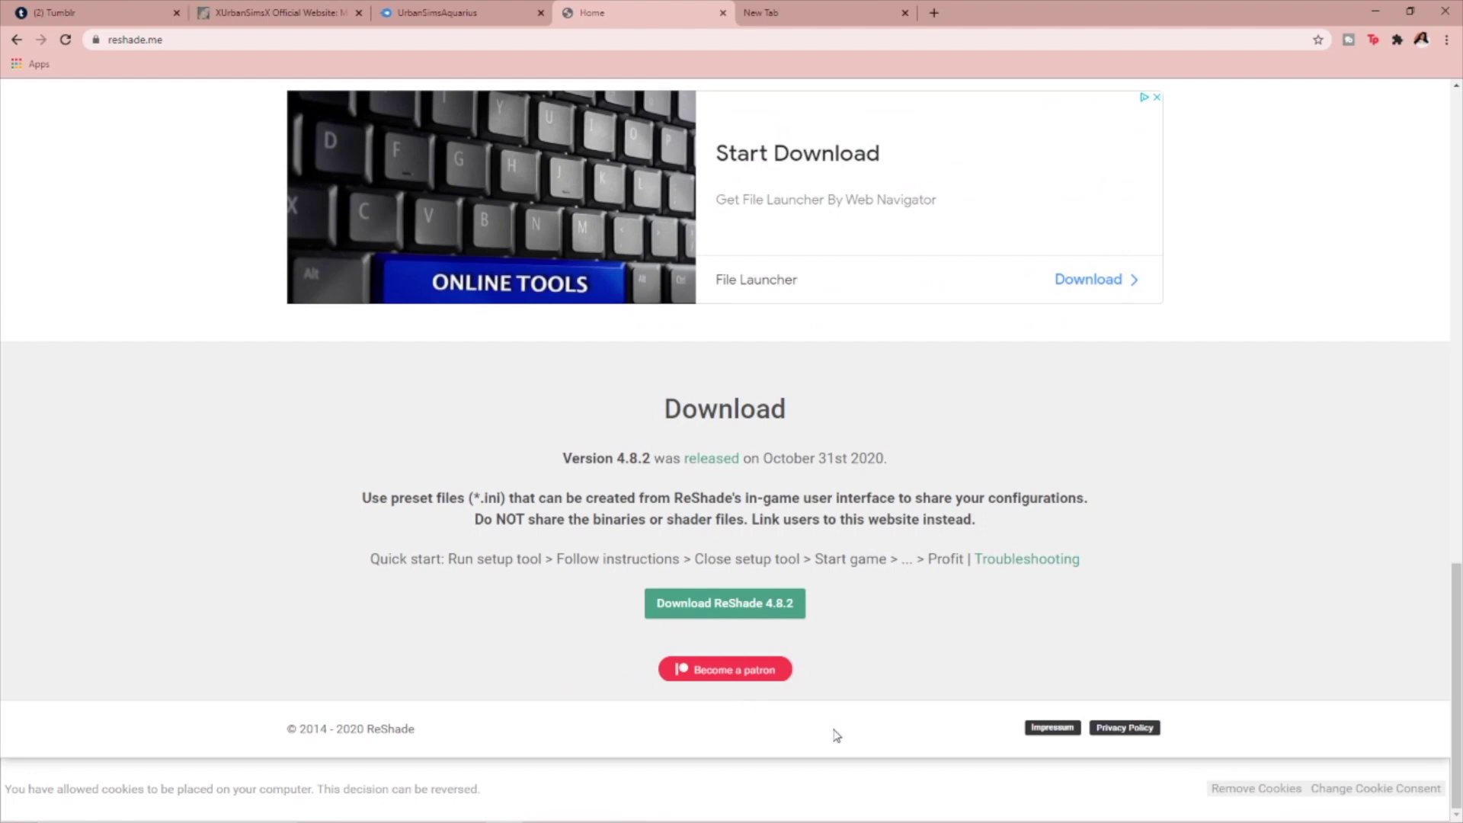
{"action": "scroll", "coordinate": [1246, 664], "scroll_direction": "up", "scroll_amount": 15}
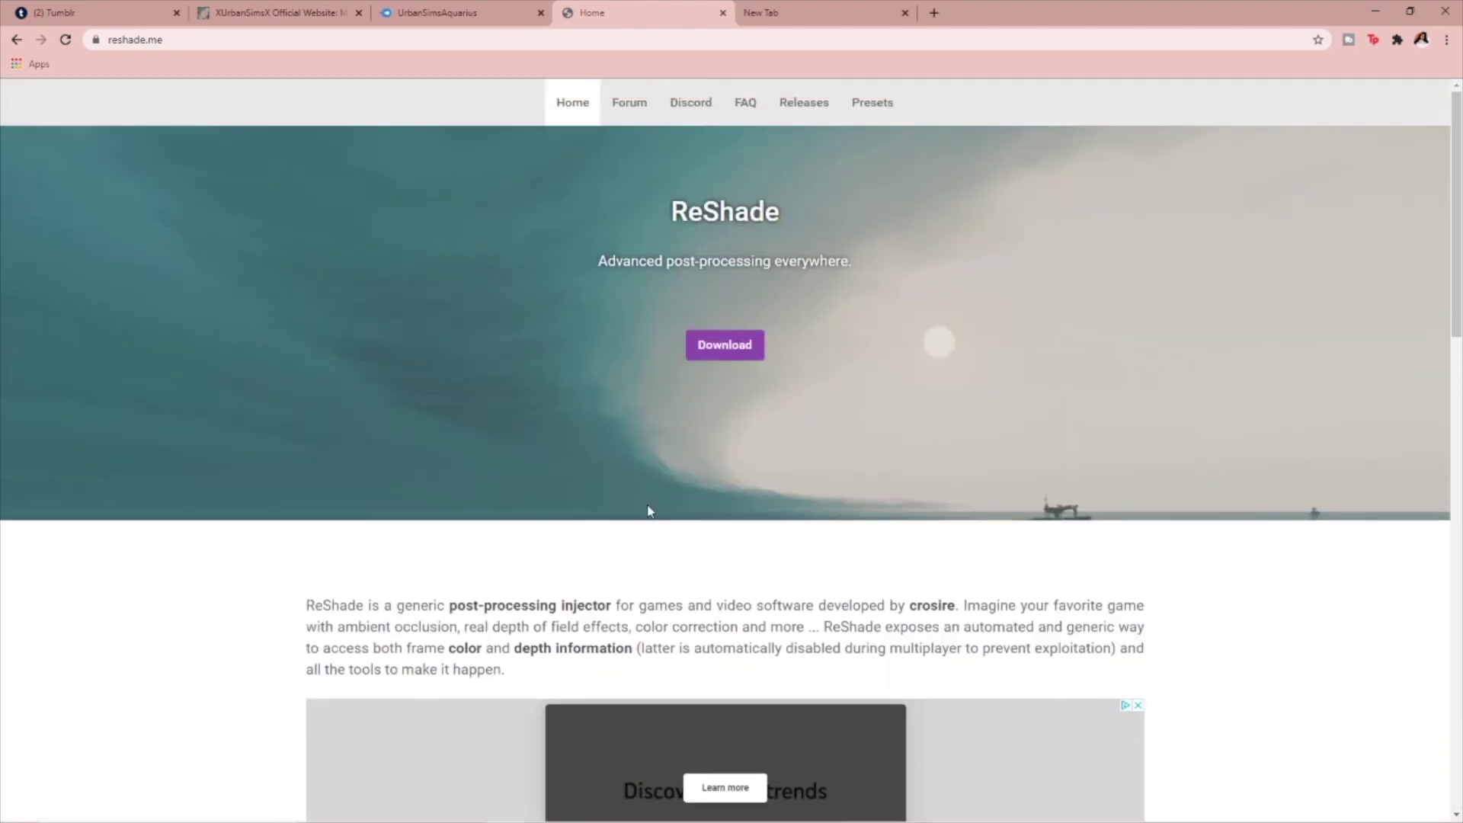
{"action": "left_click", "coordinate": [735, 352]}
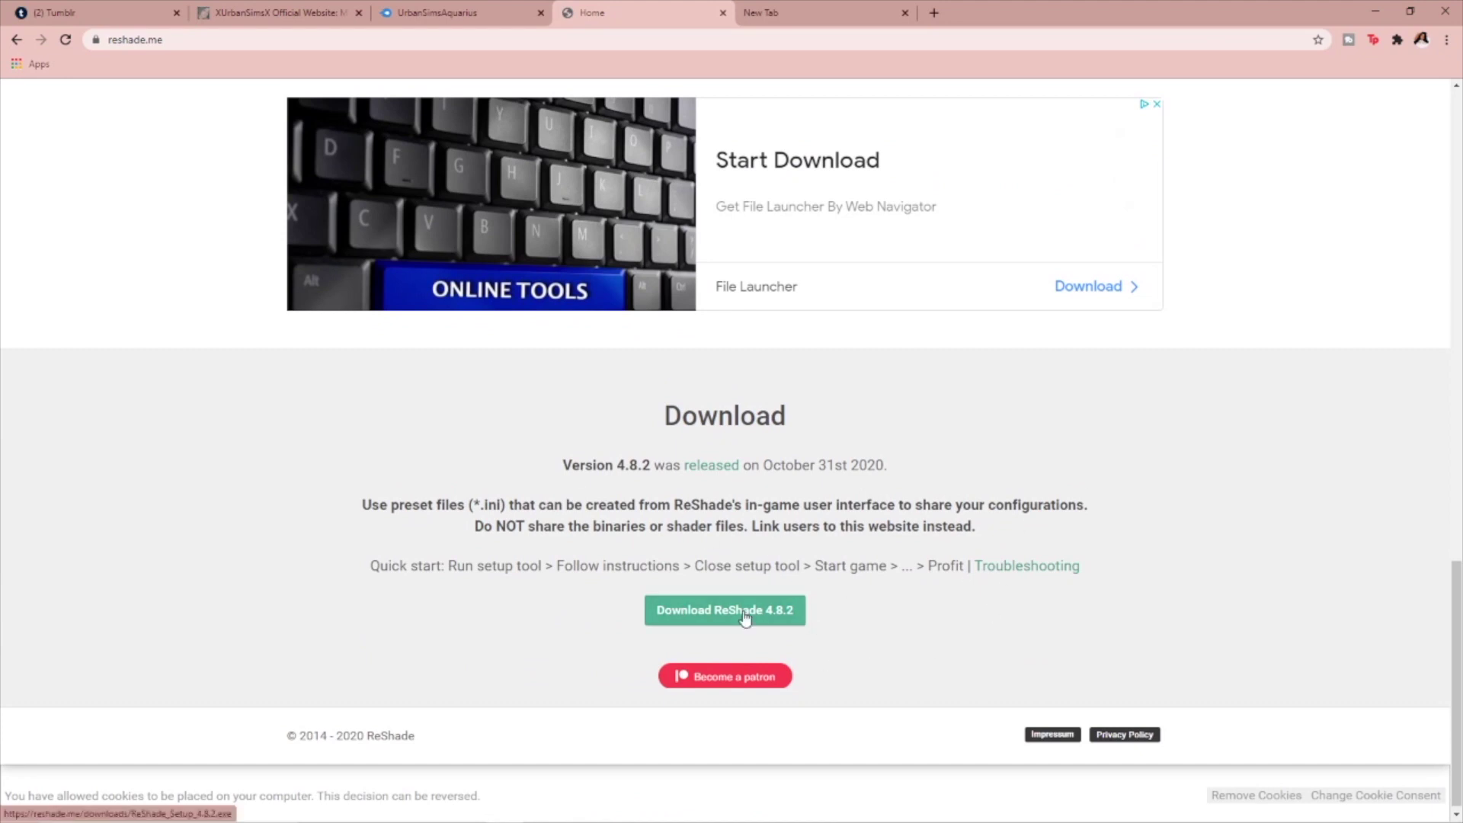
{"action": "mouse_move", "coordinate": [246, 791]}
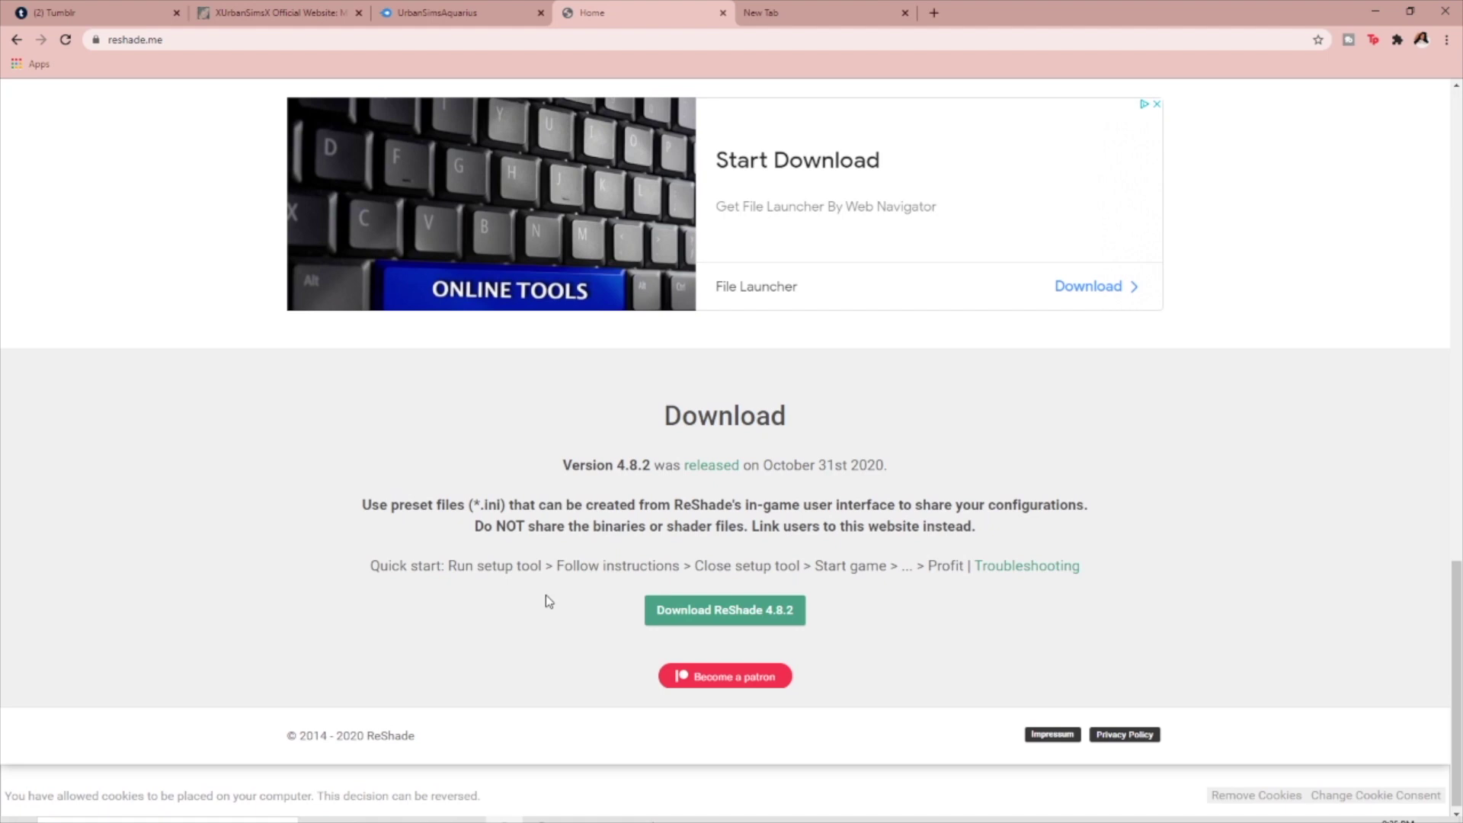
{"action": "left_click", "coordinate": [1368, 11]}
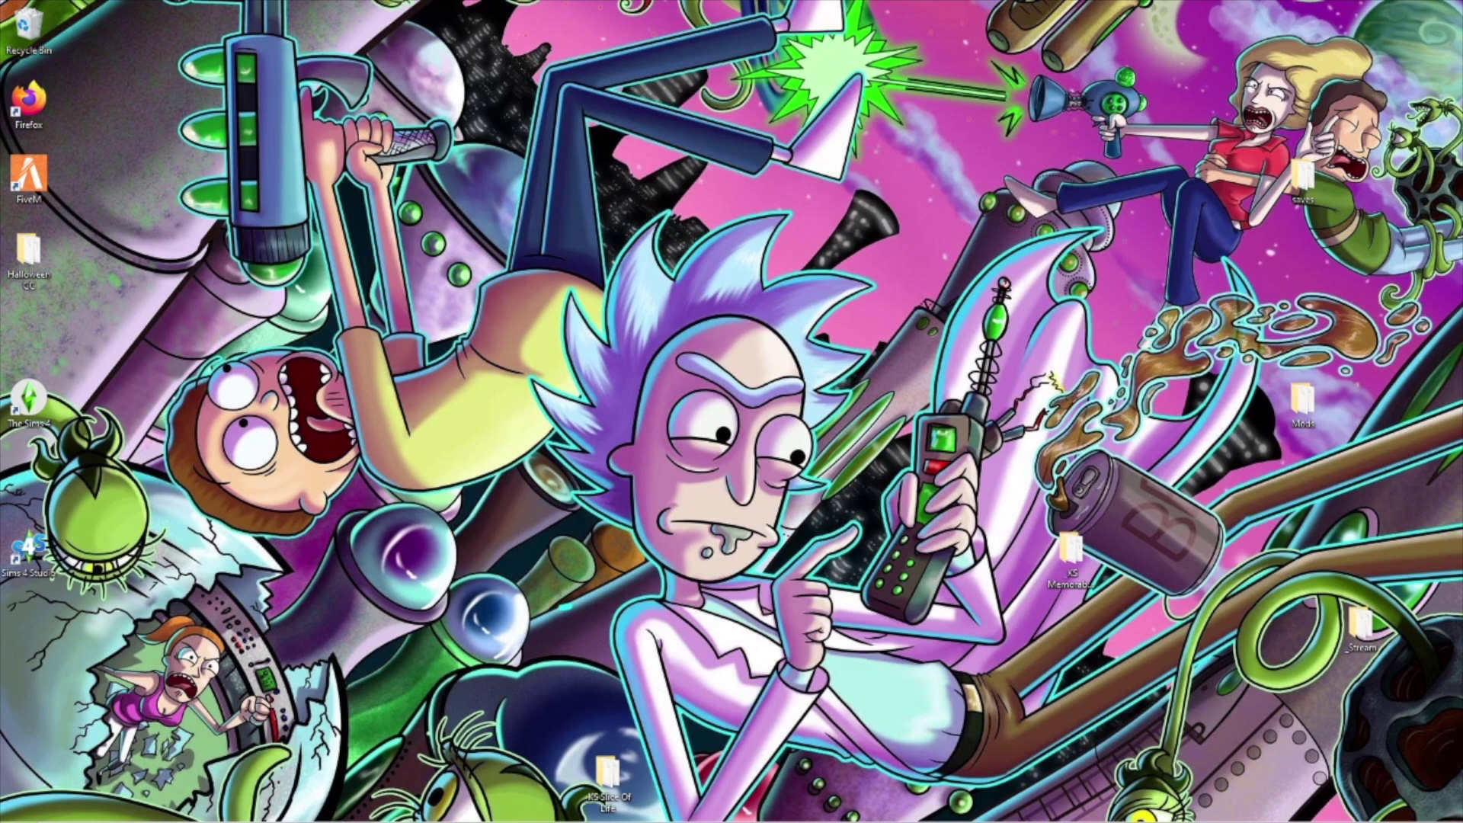
Drag the ReShade_Setup_4.8.2 installer (2.79 MB) from the downloads onto the desktop
{"action": "left_click_drag", "start_coordinate": [461, 321], "coordinate": [128, 352]}
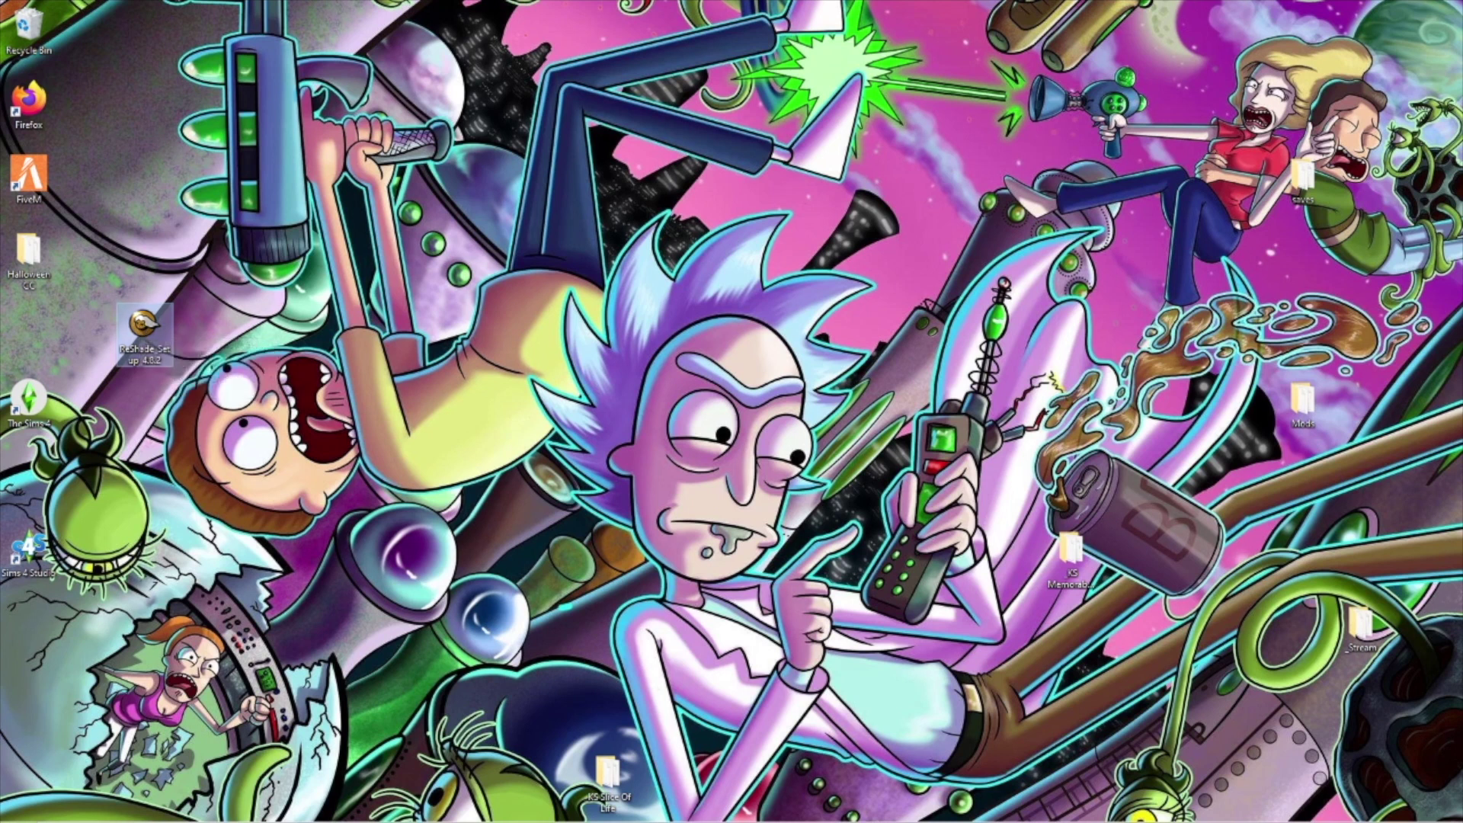
Run ReShade_Setup_4.8.2 and bring up its list of games to manage
{"action": "double_click", "coordinate": [143, 324]}
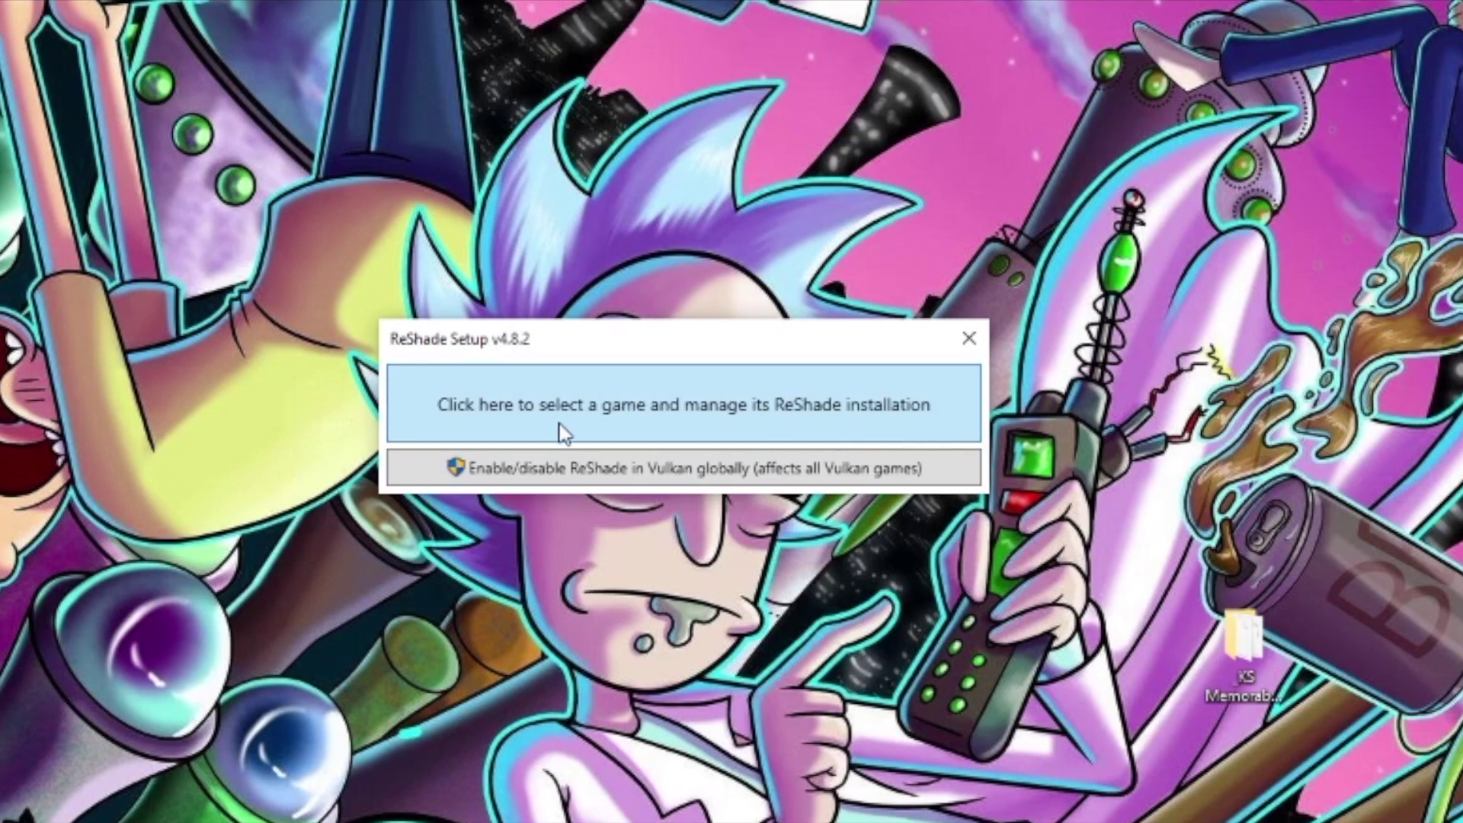
{"action": "left_click", "coordinate": [835, 419]}
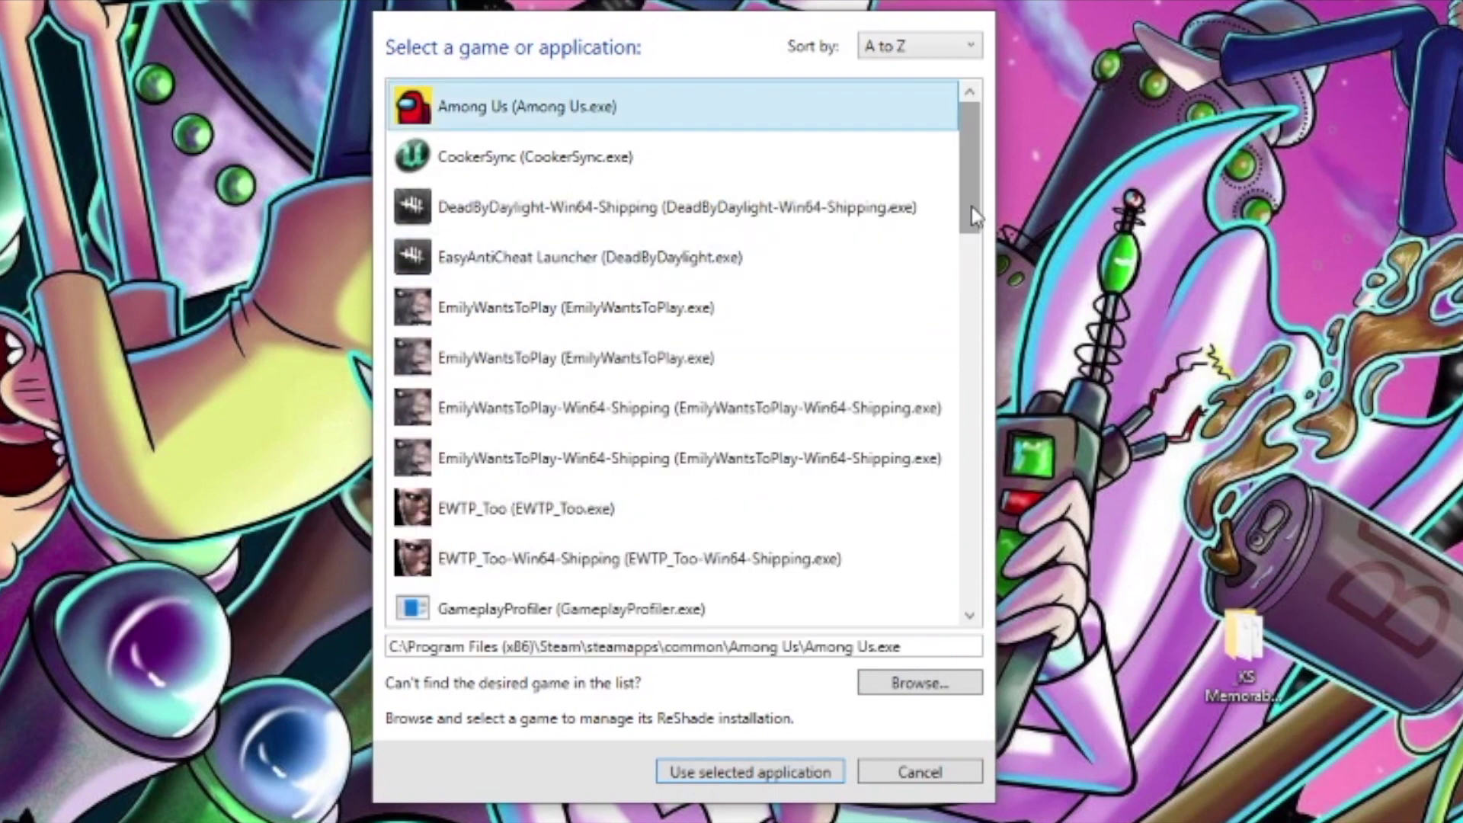
{"action": "left_click_drag", "start_coordinate": [974, 218], "coordinate": [966, 114]}
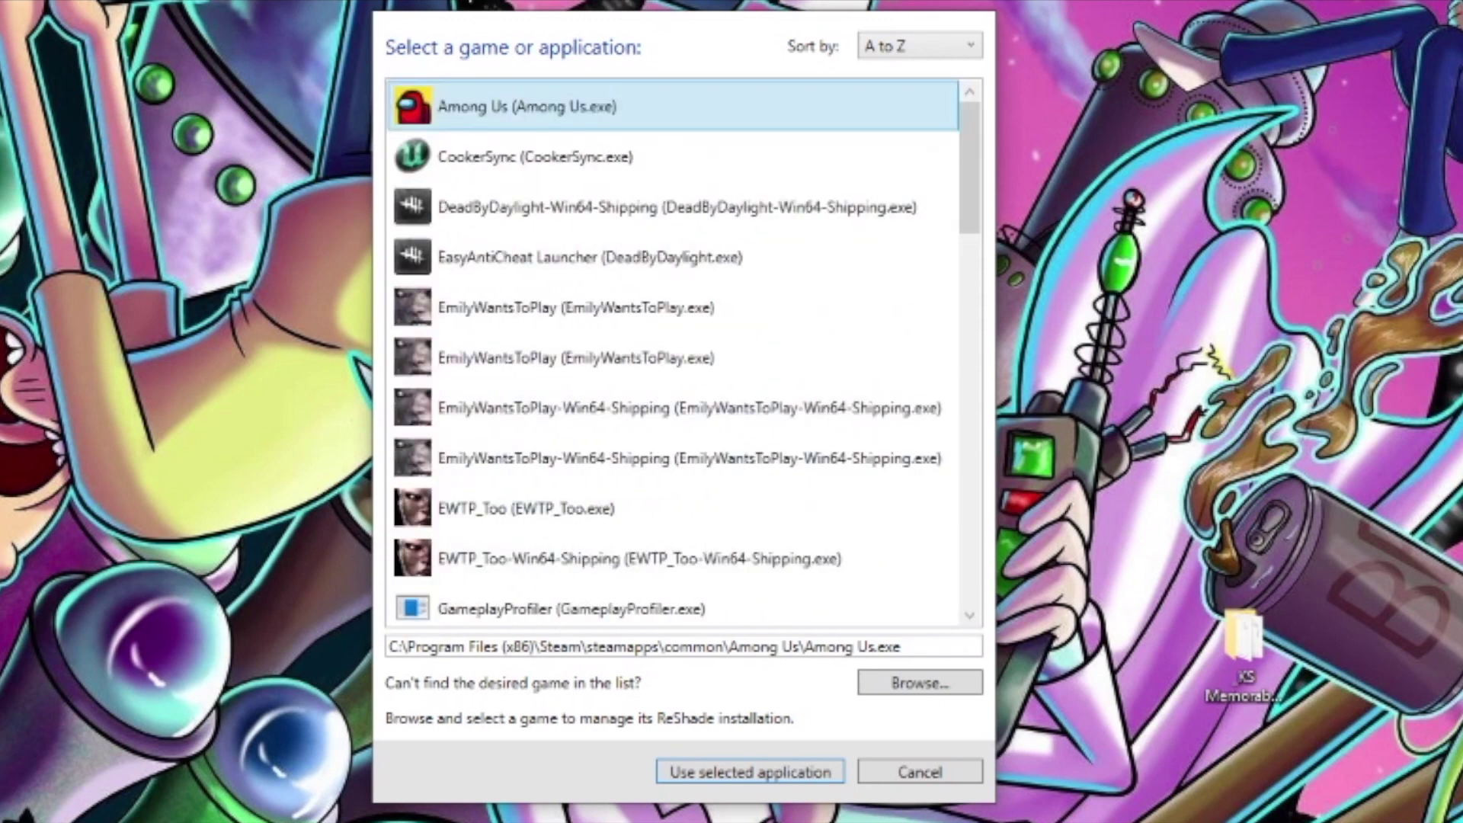
Browse to C:\Program Files (x86)\Origin Games\The Sims 4\Game\Bin and choose TS4_x64 as the target game
{"action": "left_click", "coordinate": [889, 687]}
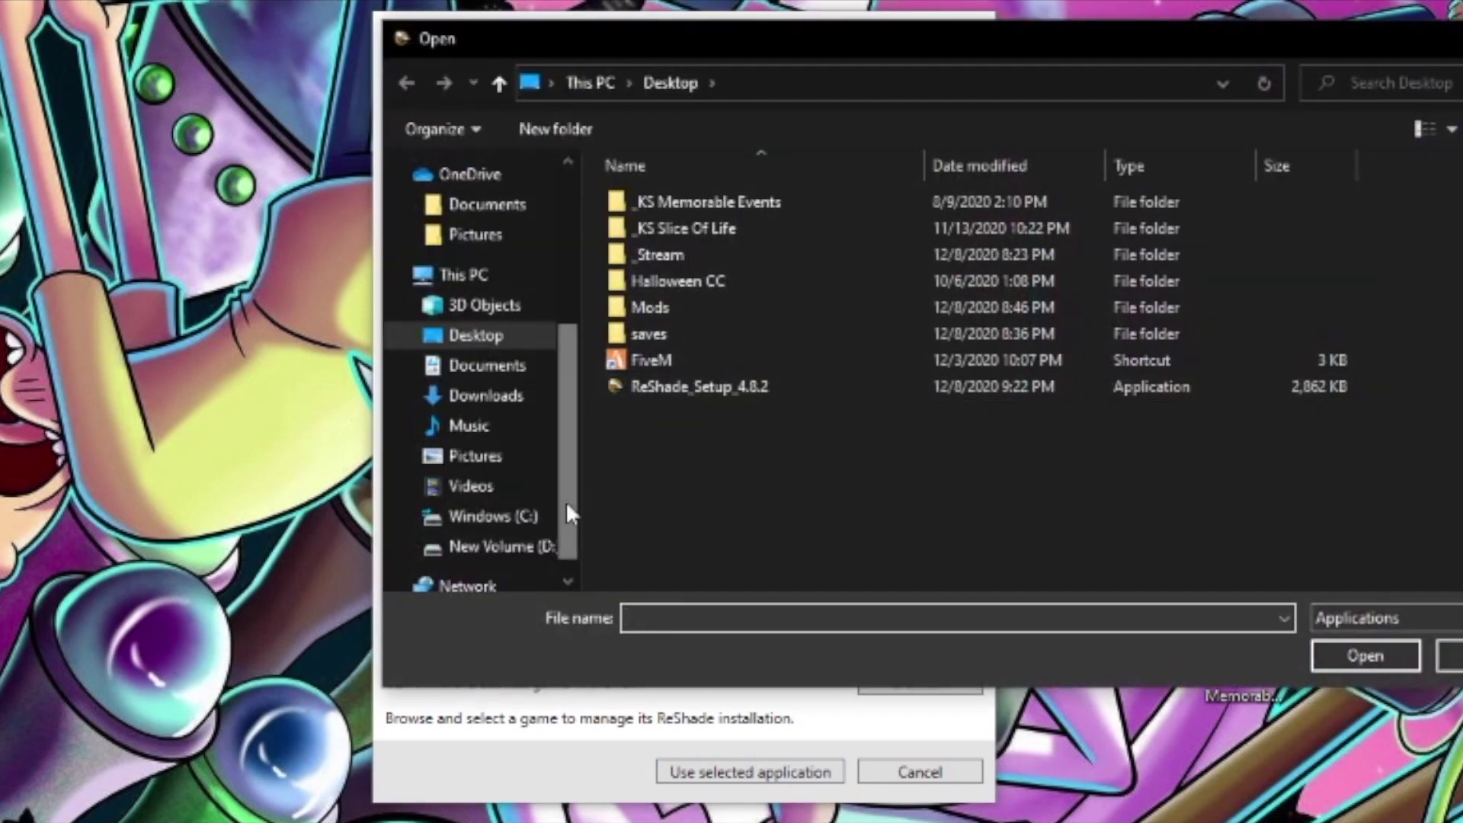
{"action": "left_click", "coordinate": [467, 527]}
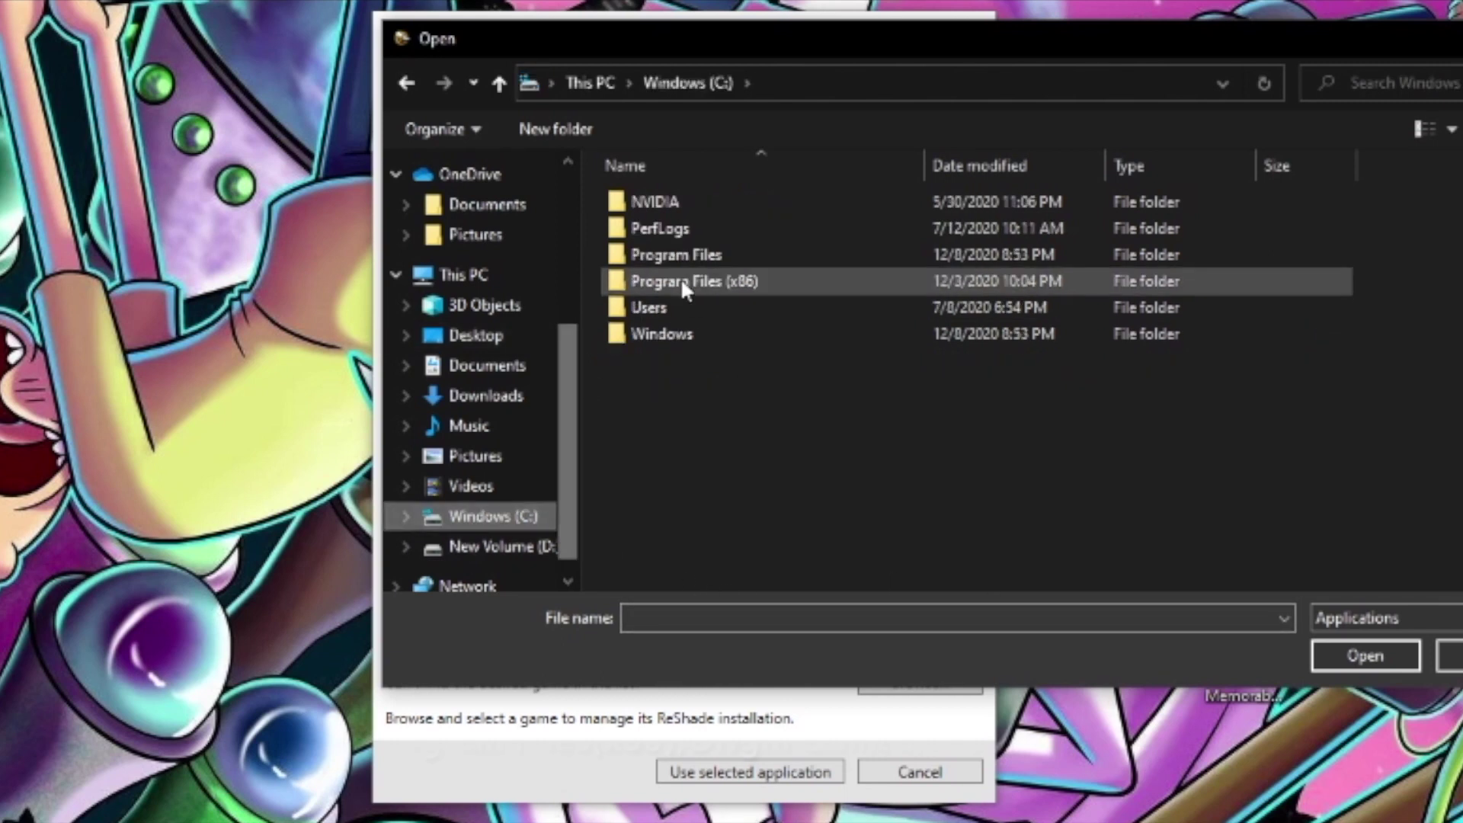
{"action": "double_click", "coordinate": [749, 281]}
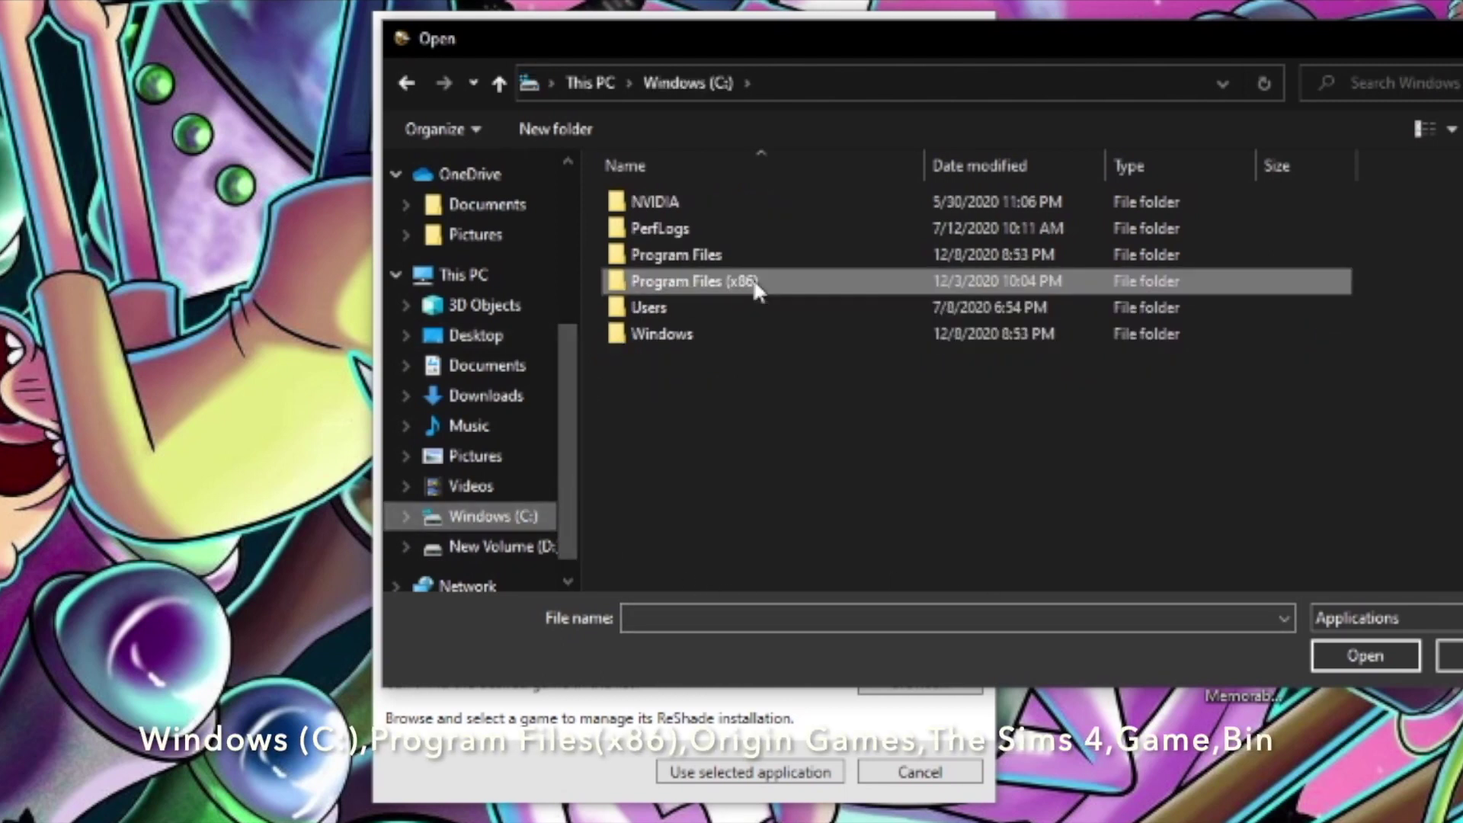
{"action": "scroll", "coordinate": [817, 351], "scroll_direction": "down", "scroll_amount": 5}
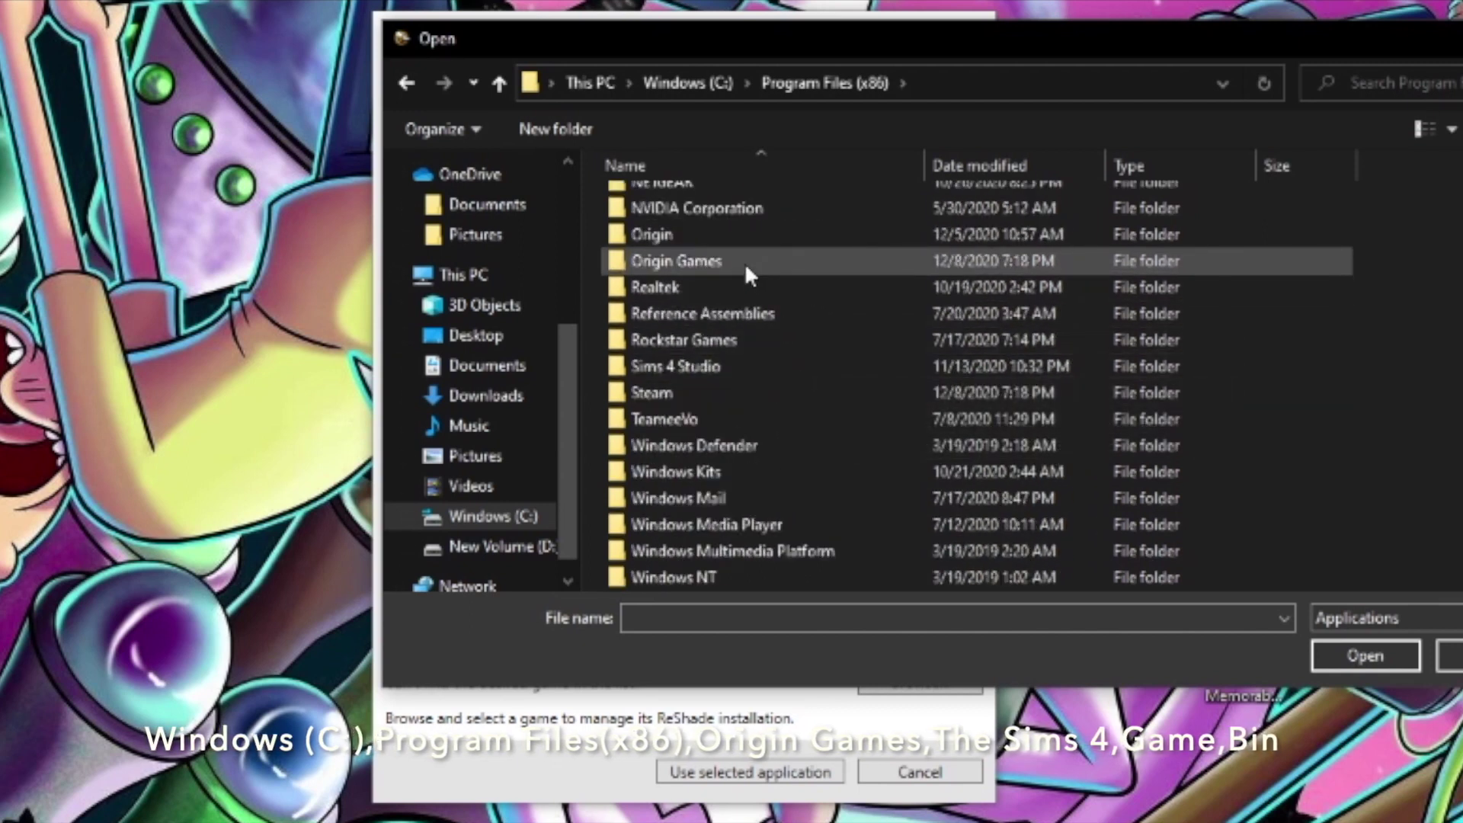
{"action": "double_click", "coordinate": [744, 263]}
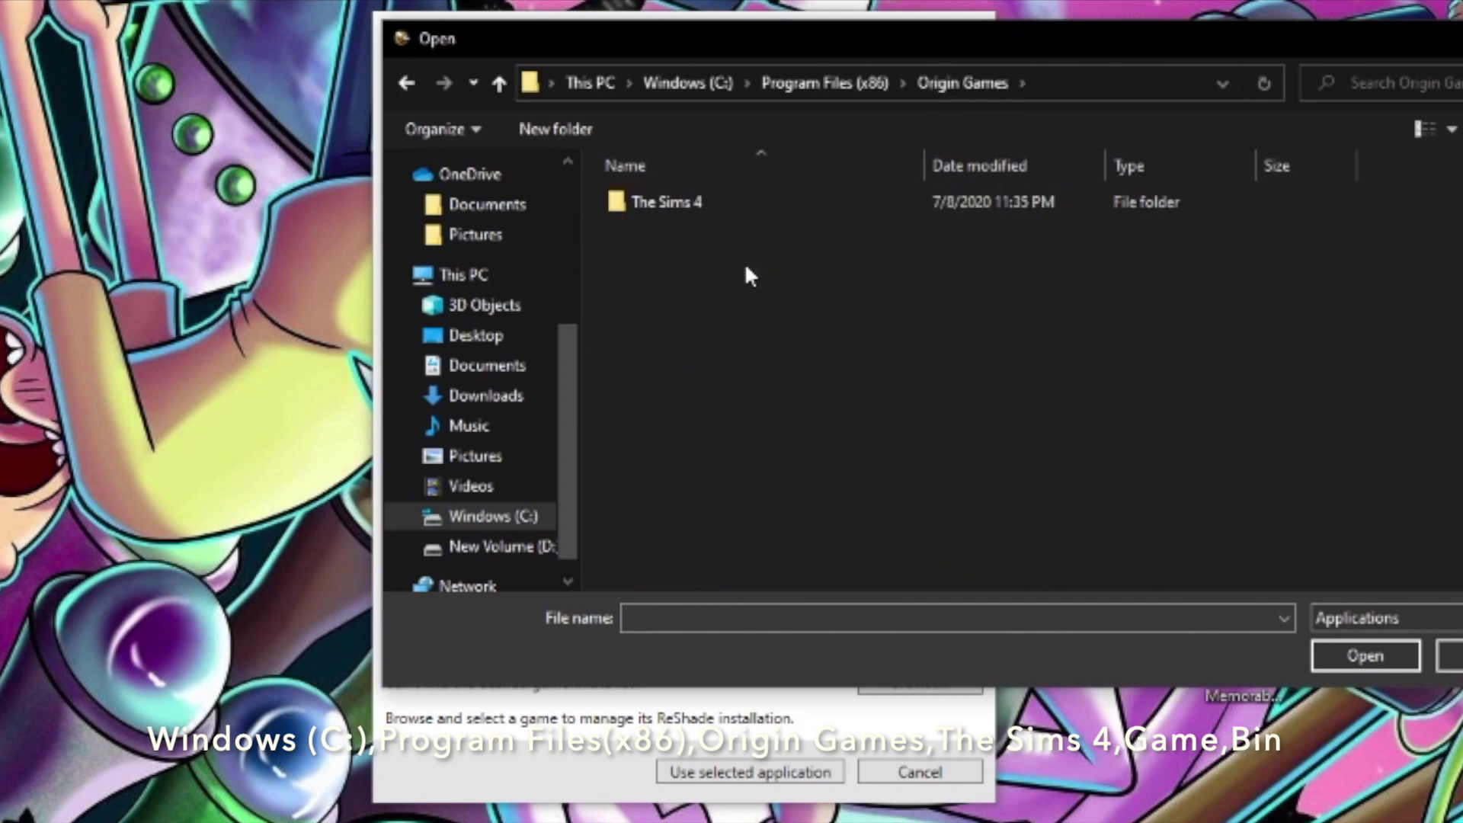
{"action": "double_click", "coordinate": [720, 201]}
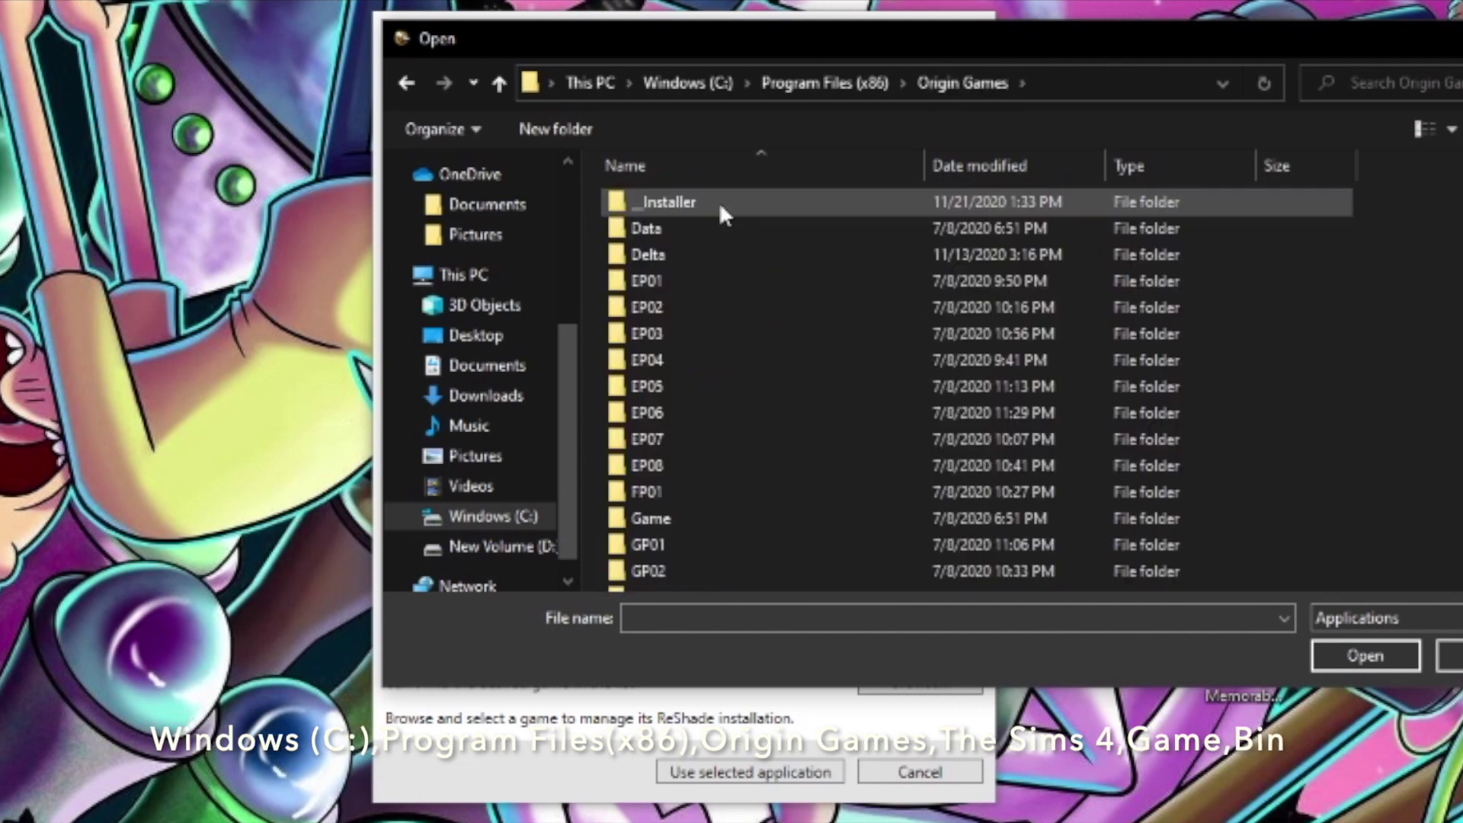
{"action": "scroll", "coordinate": [732, 448], "scroll_direction": "down", "scroll_amount": 1}
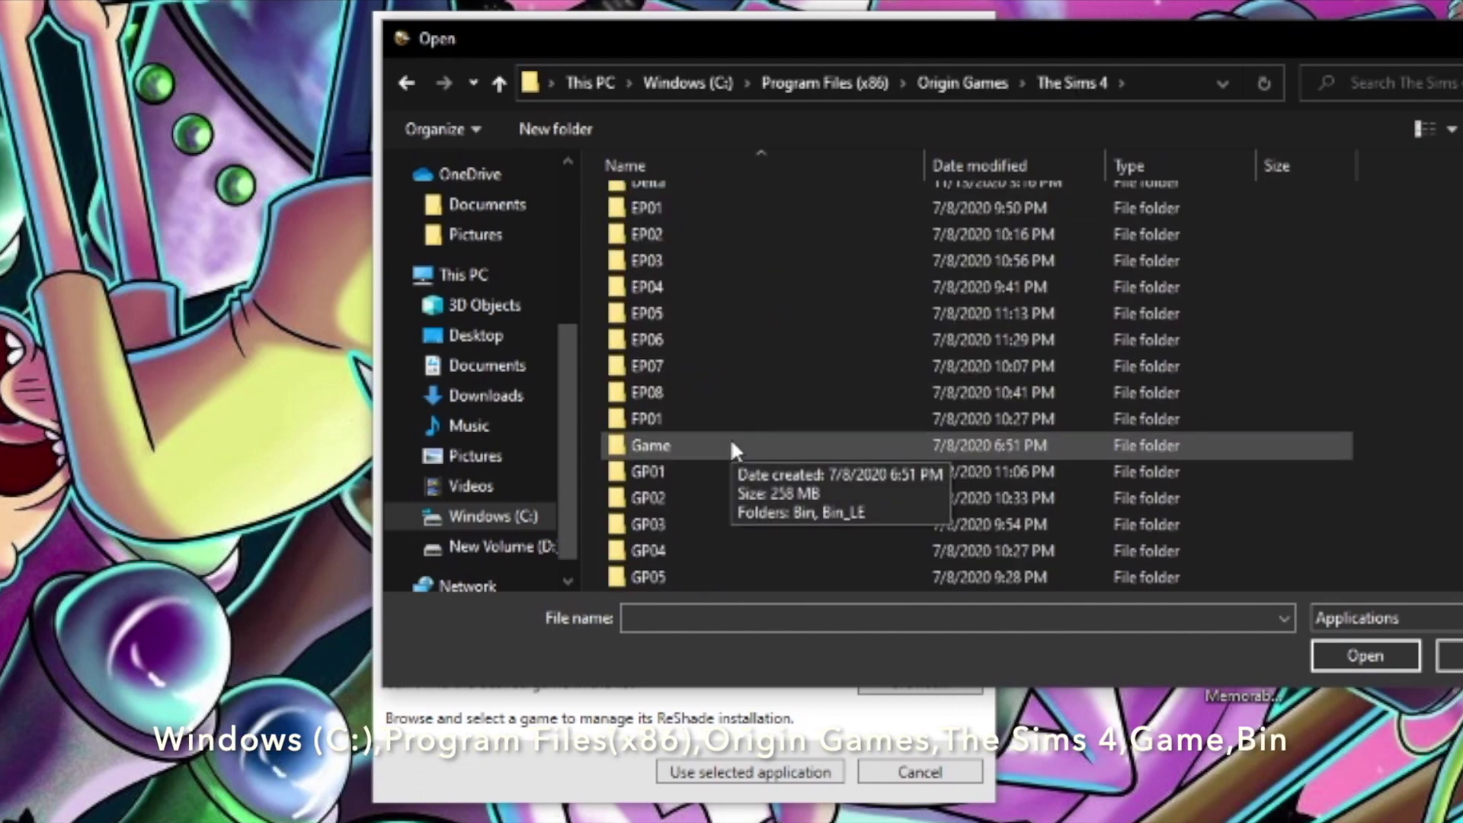
{"action": "double_click", "coordinate": [730, 447]}
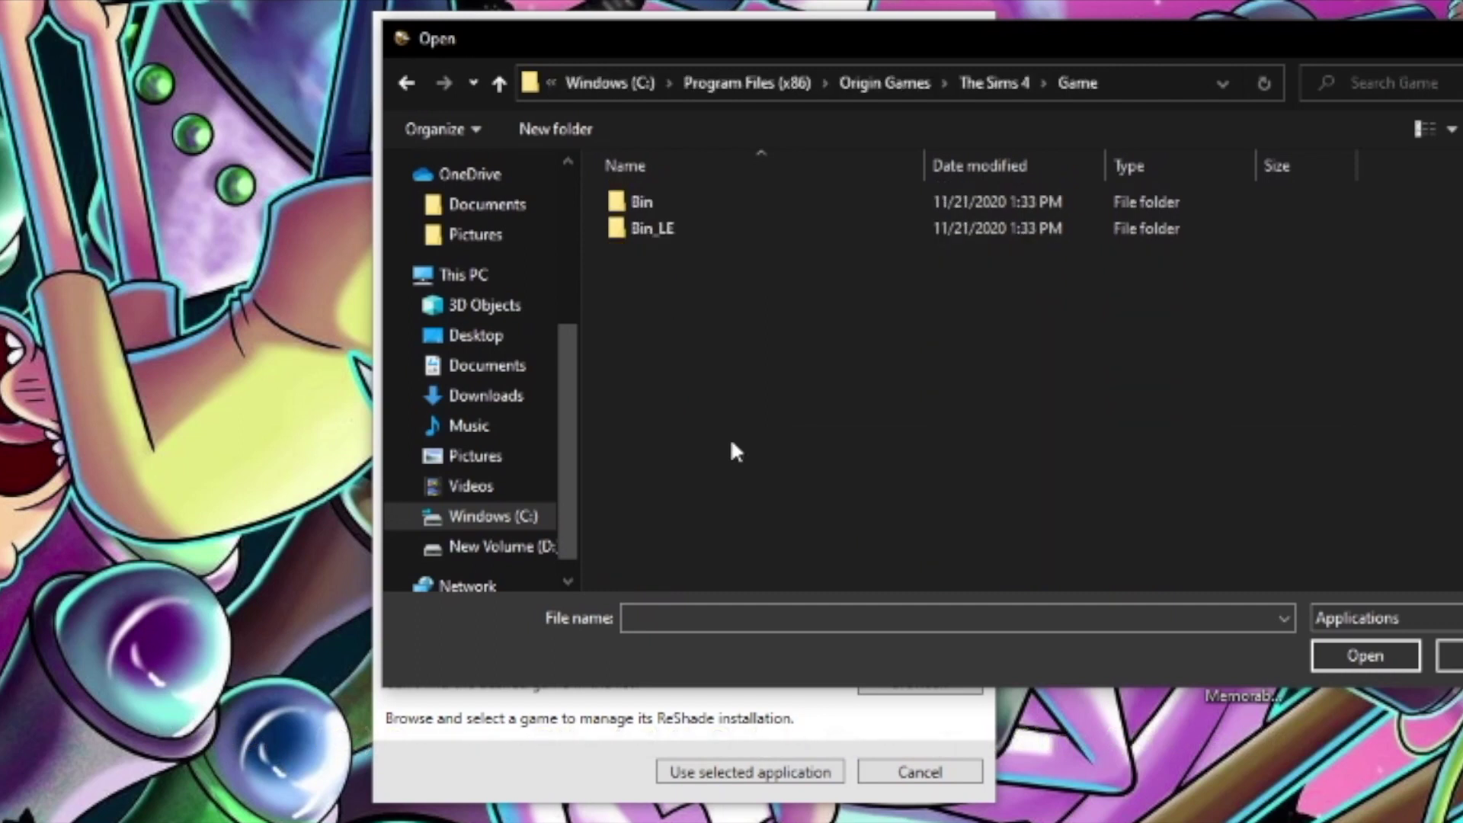
{"action": "double_click", "coordinate": [687, 204]}
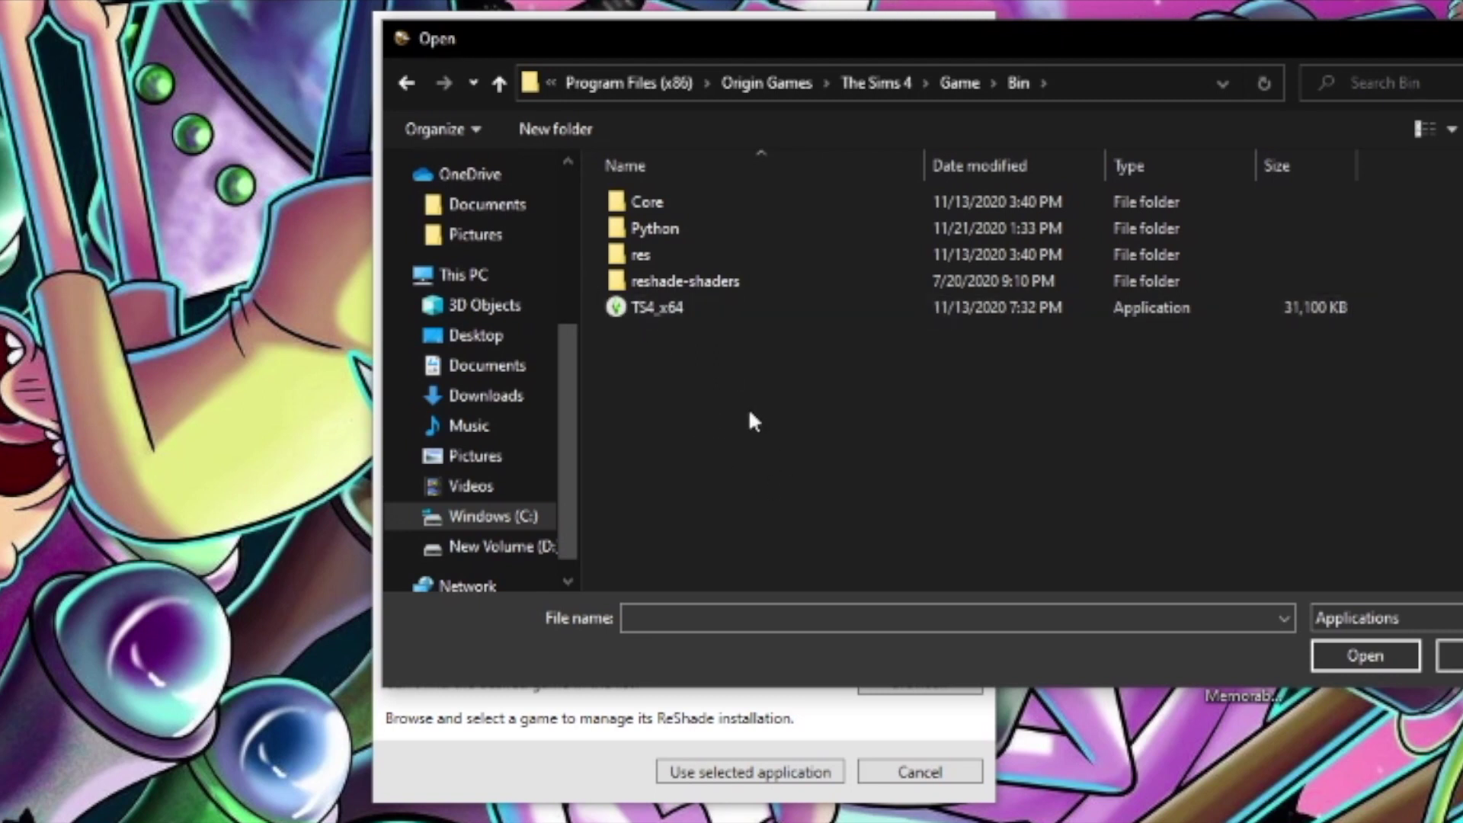
{"action": "left_click", "coordinate": [685, 307]}
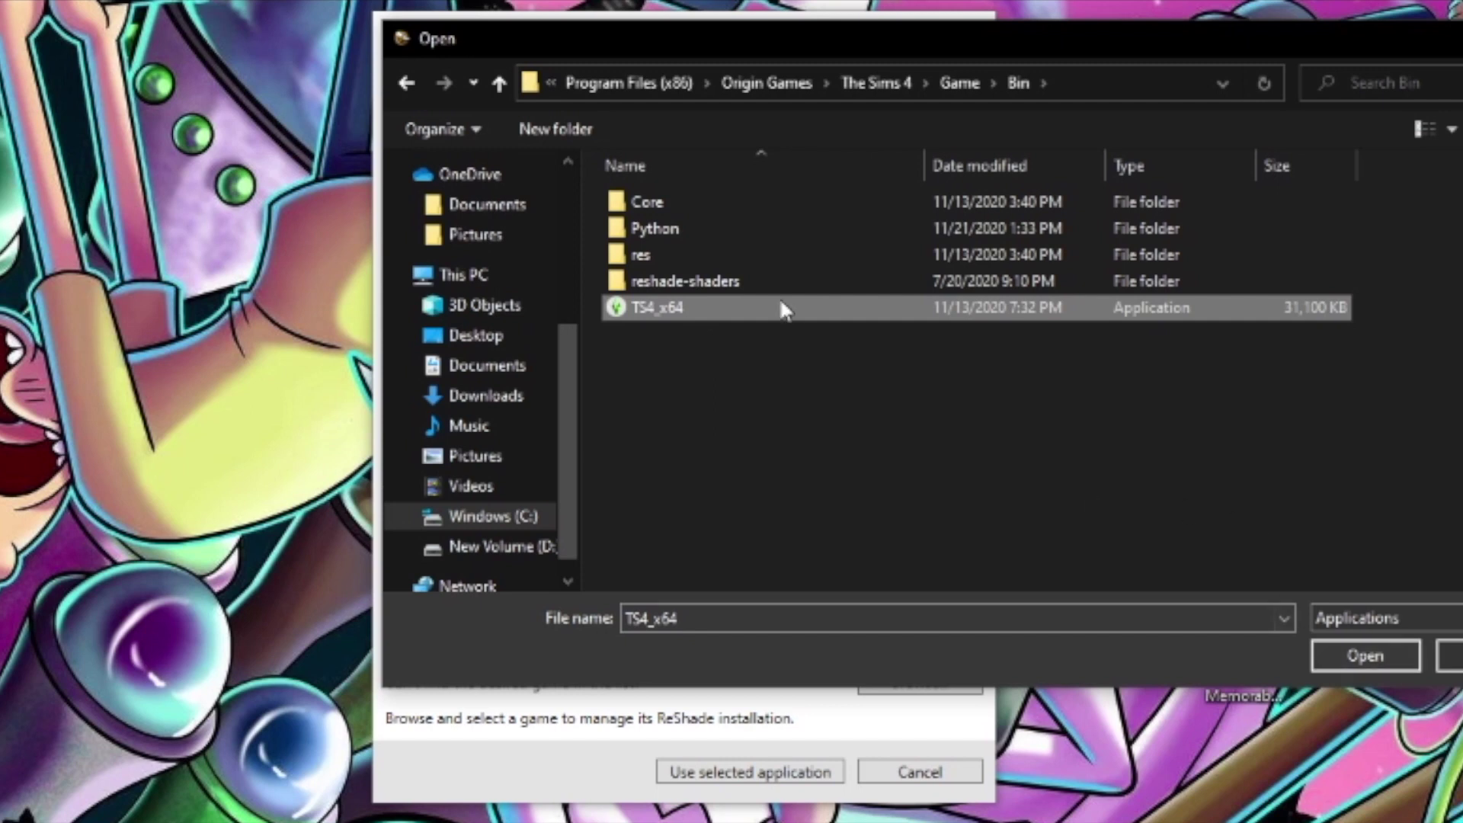
{"action": "left_click", "coordinate": [1369, 655]}
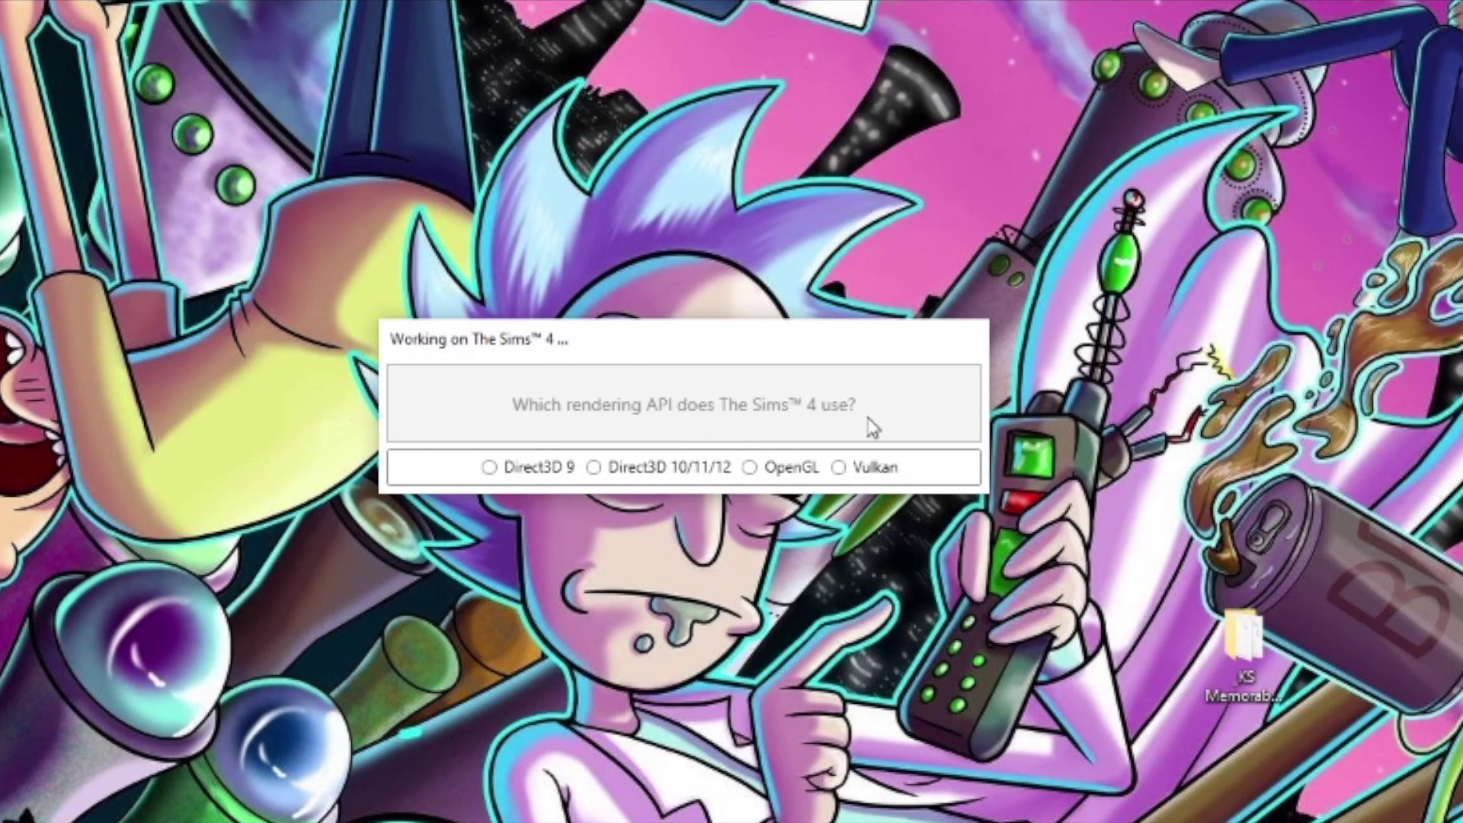
Update The Sims 4's ReShade for Direct3D 9 with Standard effects and SweetFX files, then close setup
{"action": "left_click", "coordinate": [491, 474]}
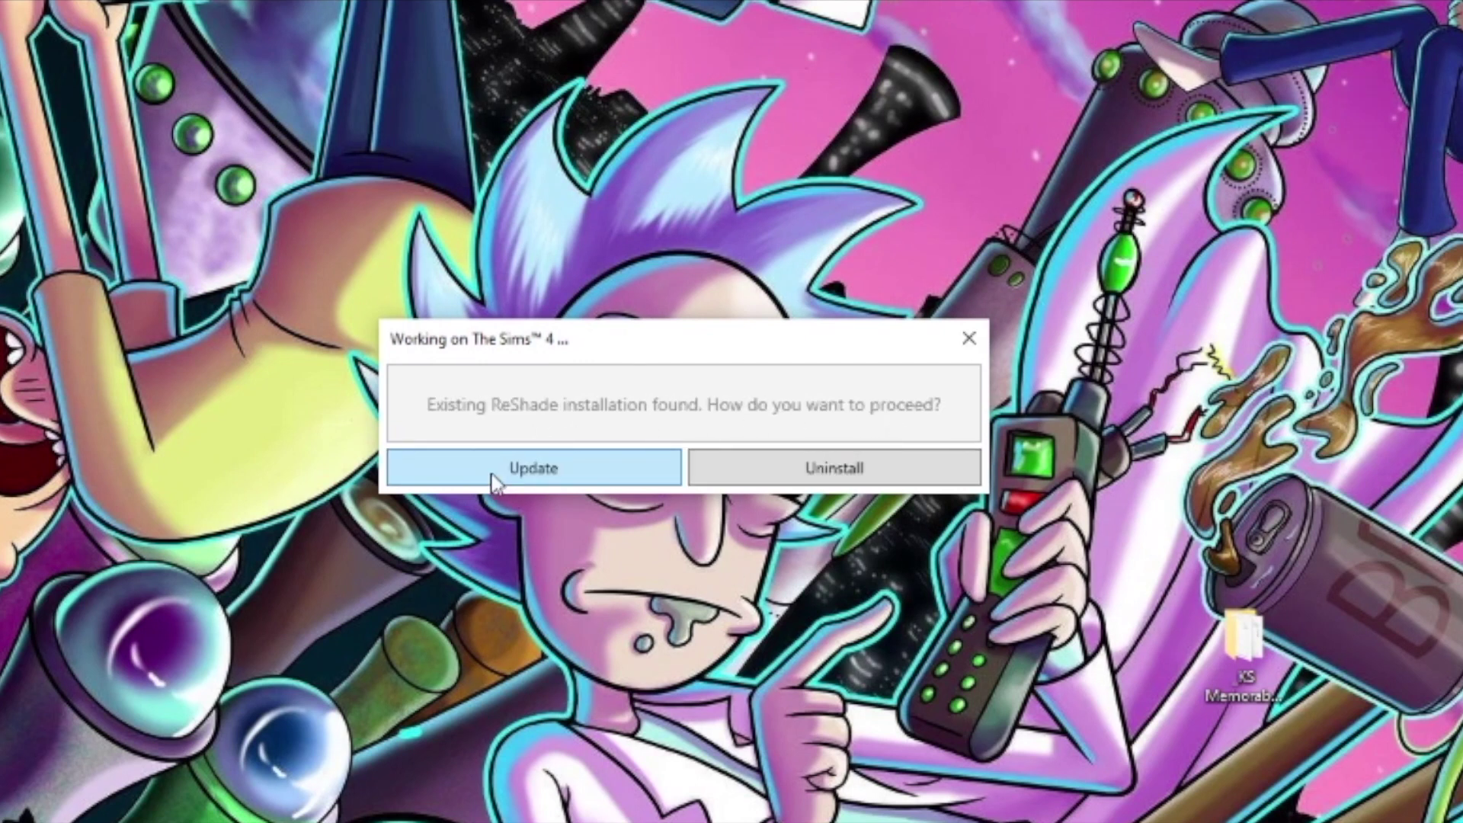
{"action": "left_click", "coordinate": [555, 481]}
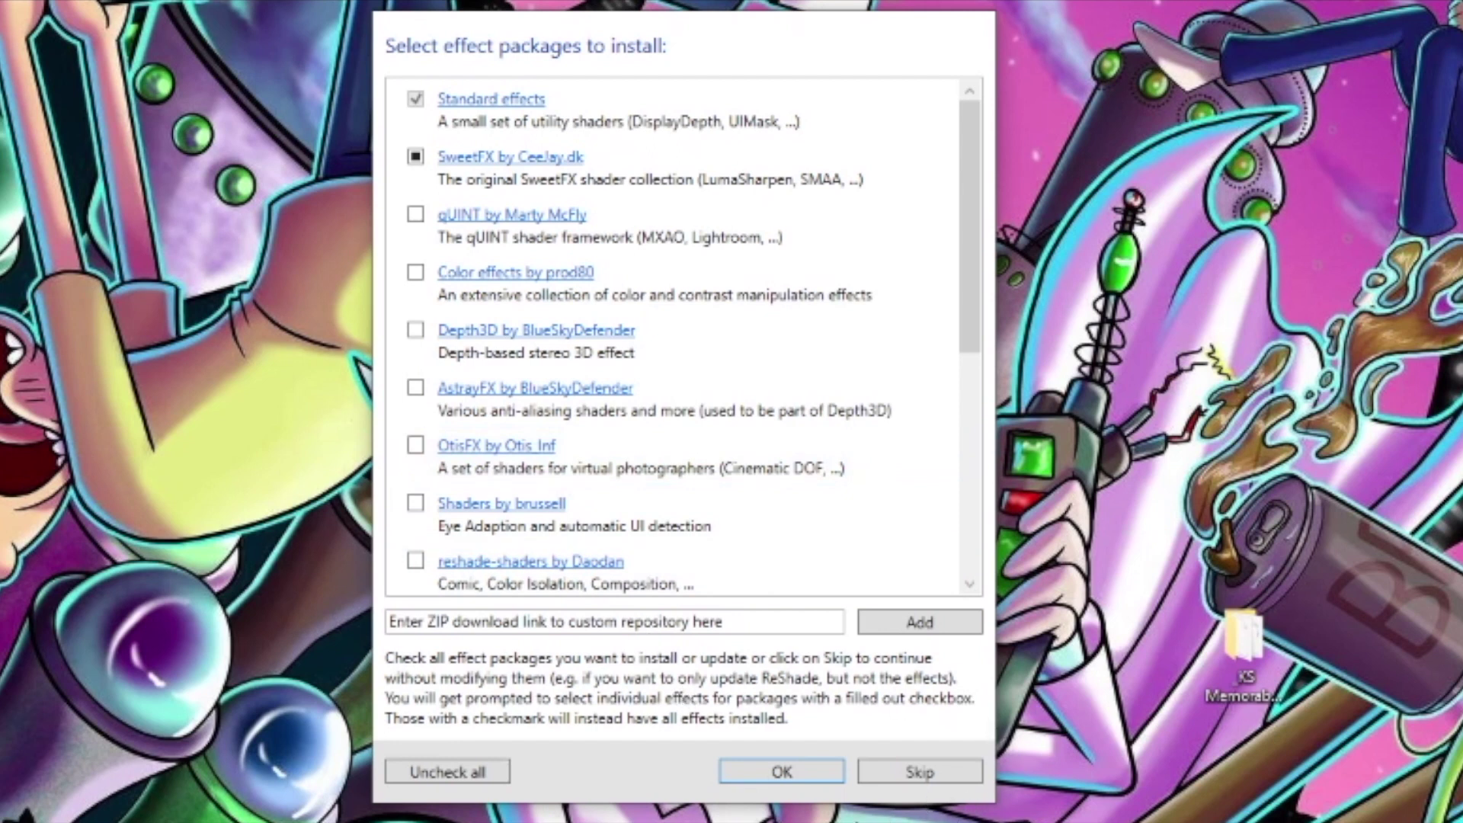
{"action": "left_click", "coordinate": [785, 774]}
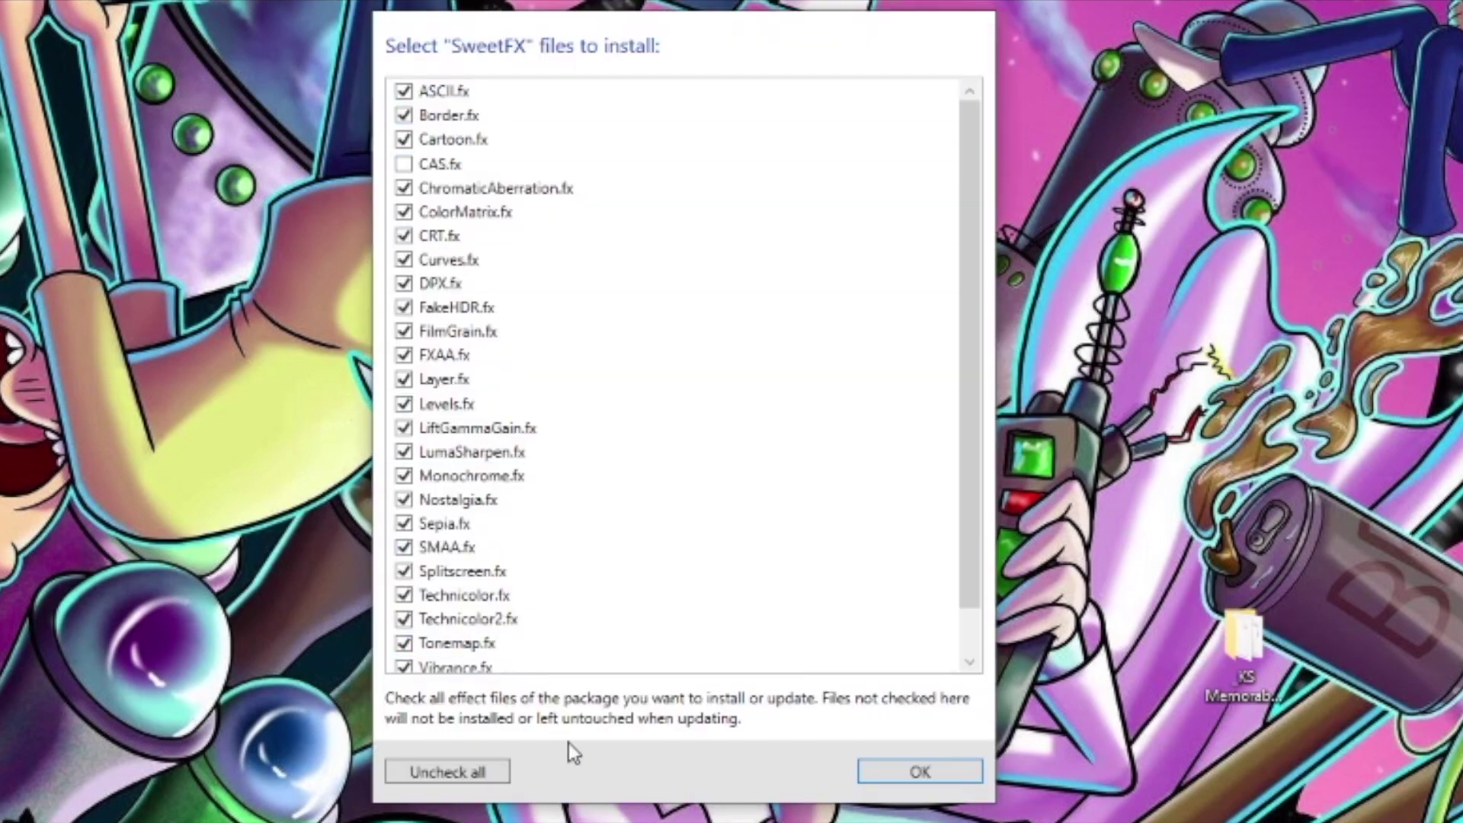
{"action": "left_click", "coordinate": [923, 775]}
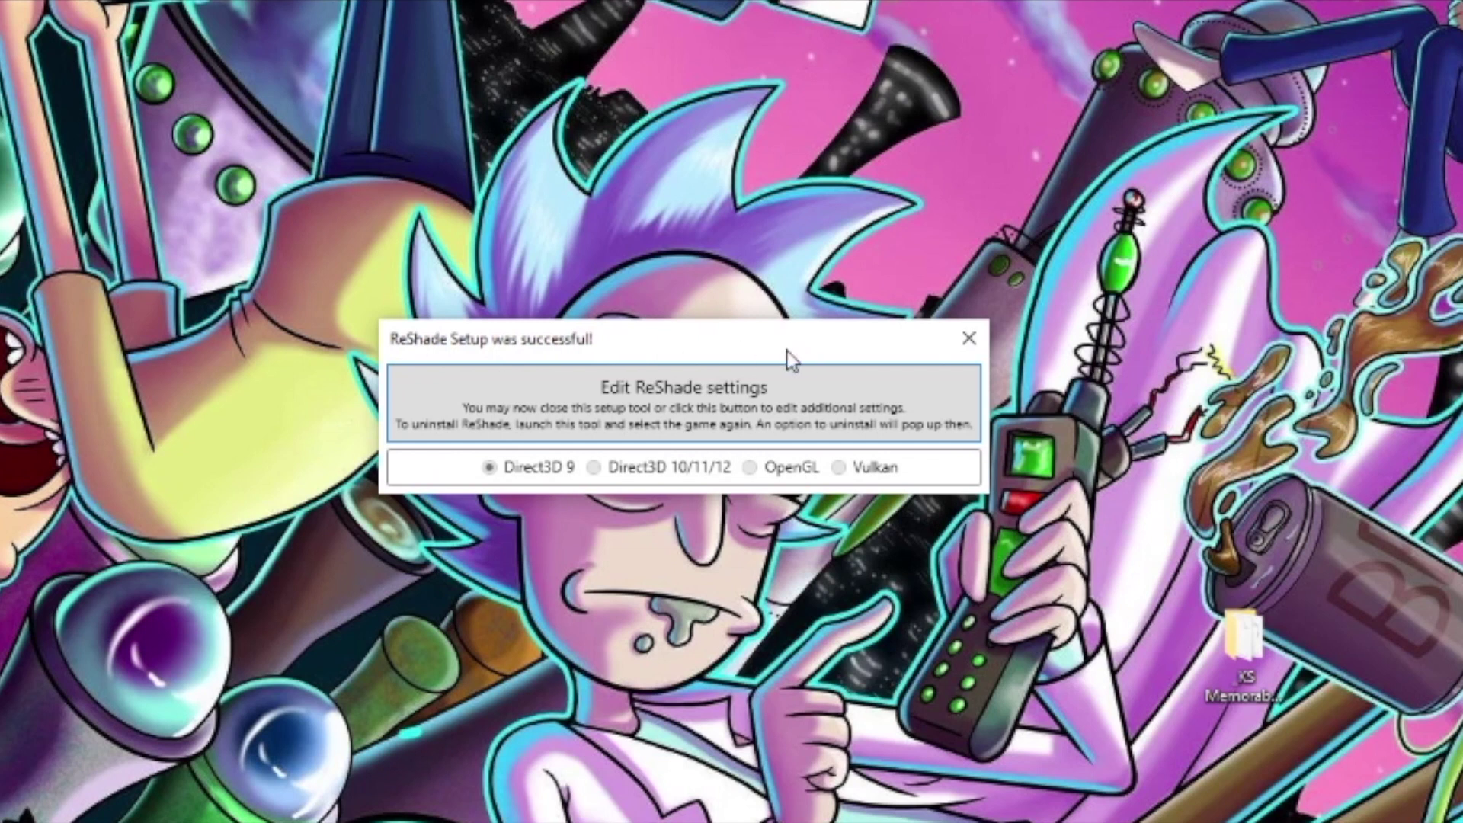
{"action": "left_click", "coordinate": [970, 340]}
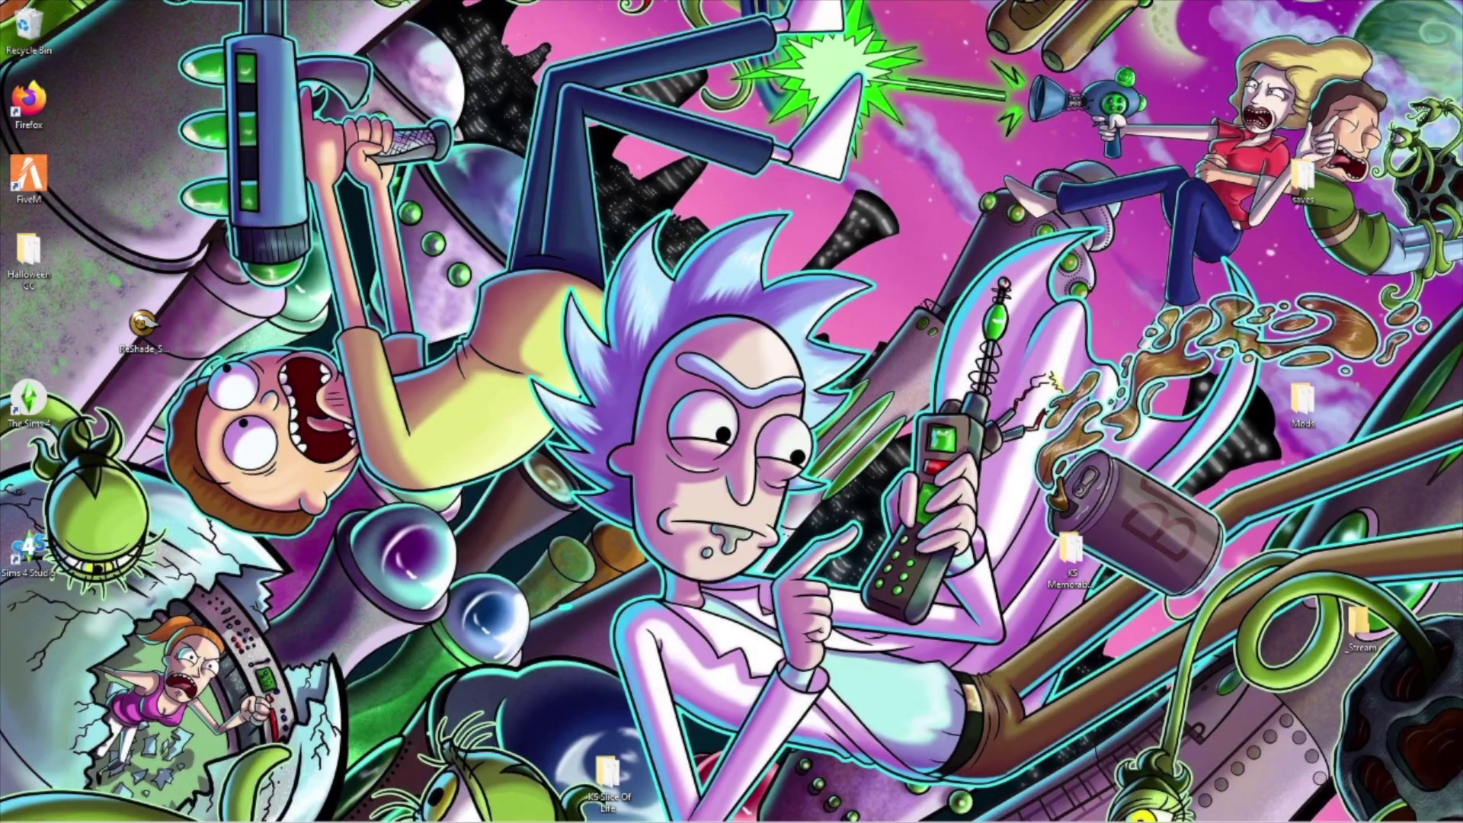
{"action": "key", "text": "super+e"}
Go from the C: drive through Program Files (x86), Origin Games, The Sims 4 and Game into Bin
{"action": "left_click", "coordinate": [371, 198]}
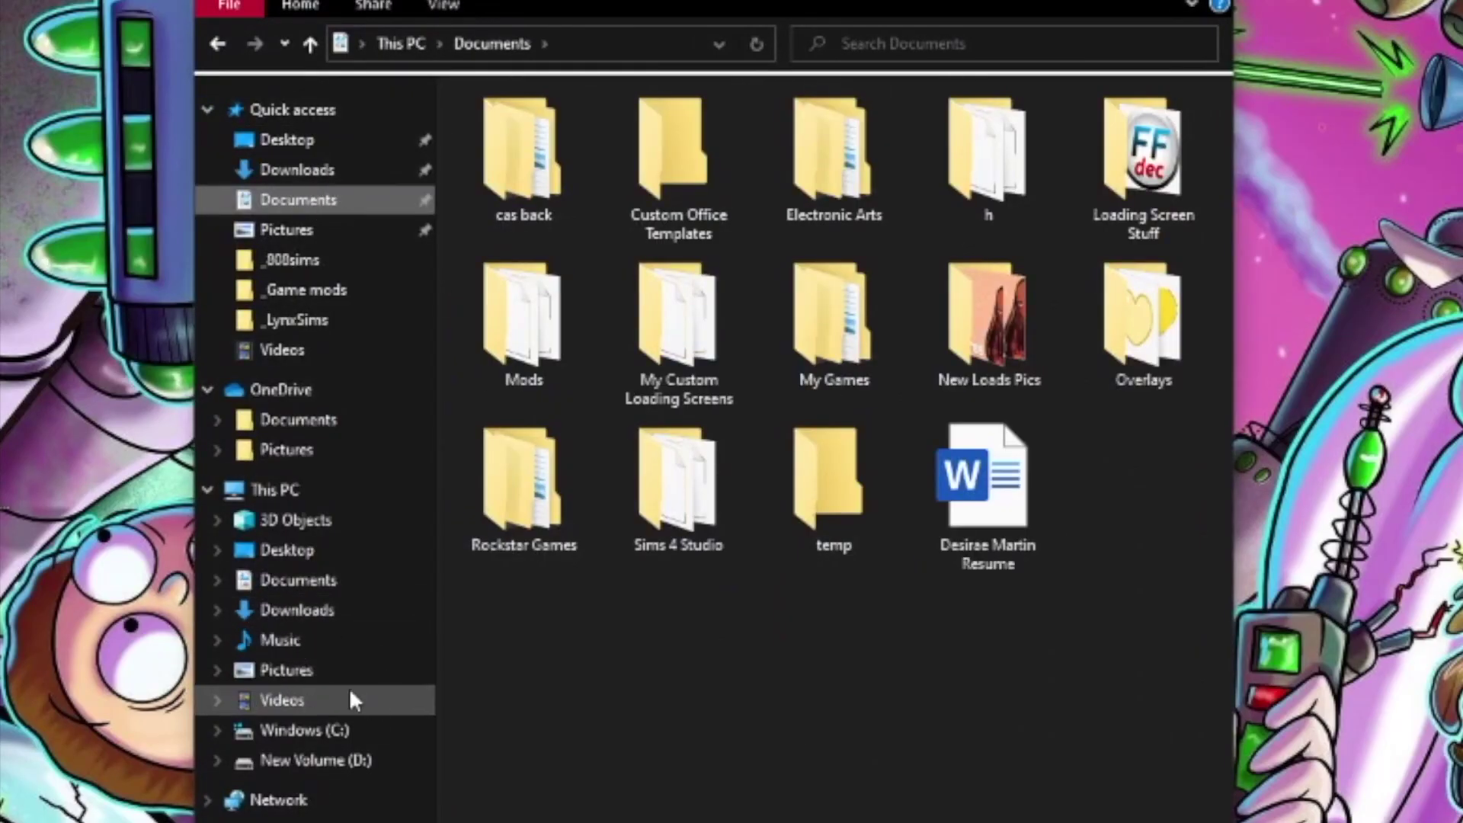
{"action": "left_click", "coordinate": [352, 730]}
{"action": "double_click", "coordinate": [661, 206]}
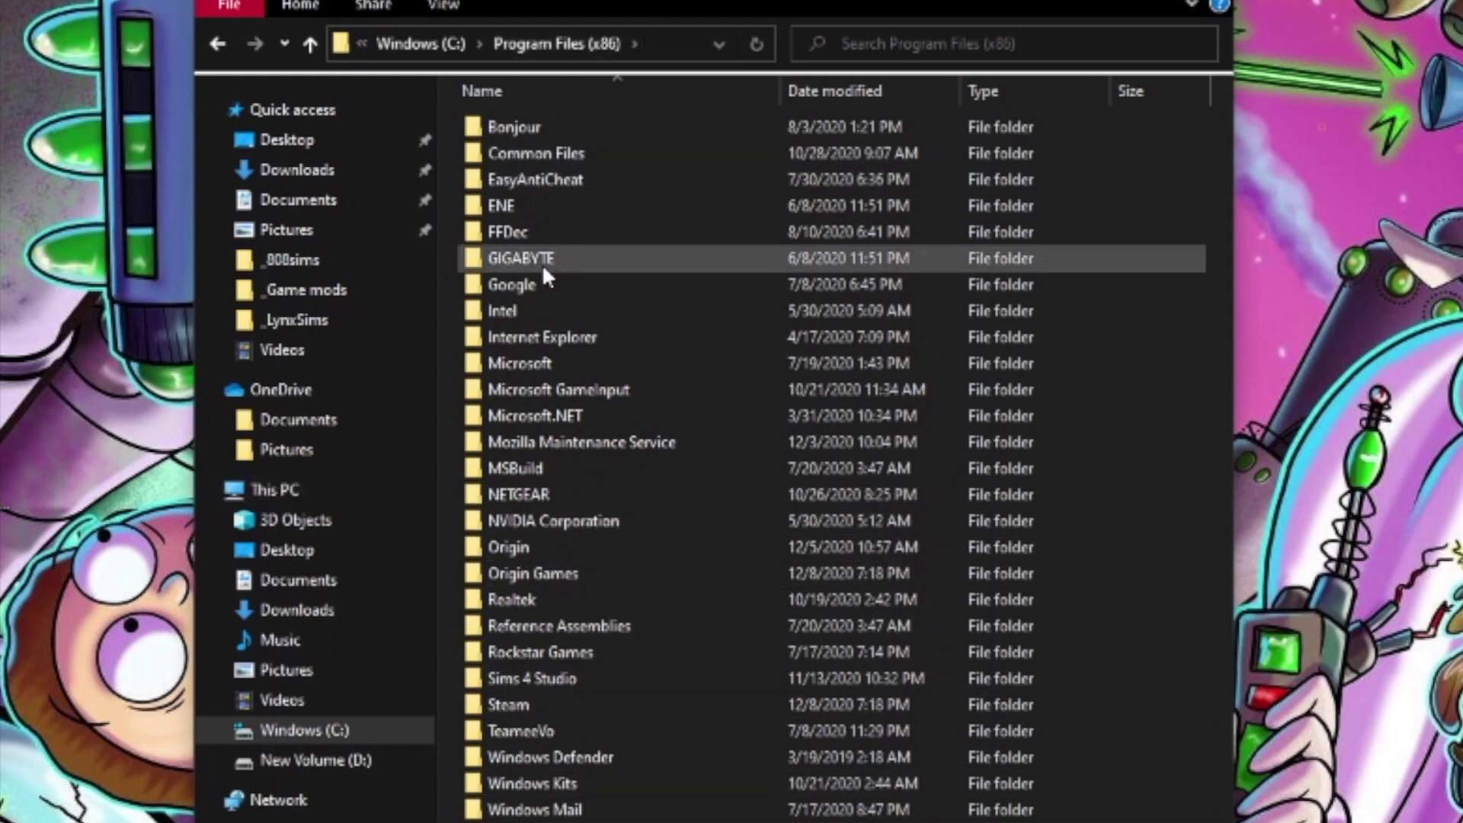
{"action": "double_click", "coordinate": [559, 573]}
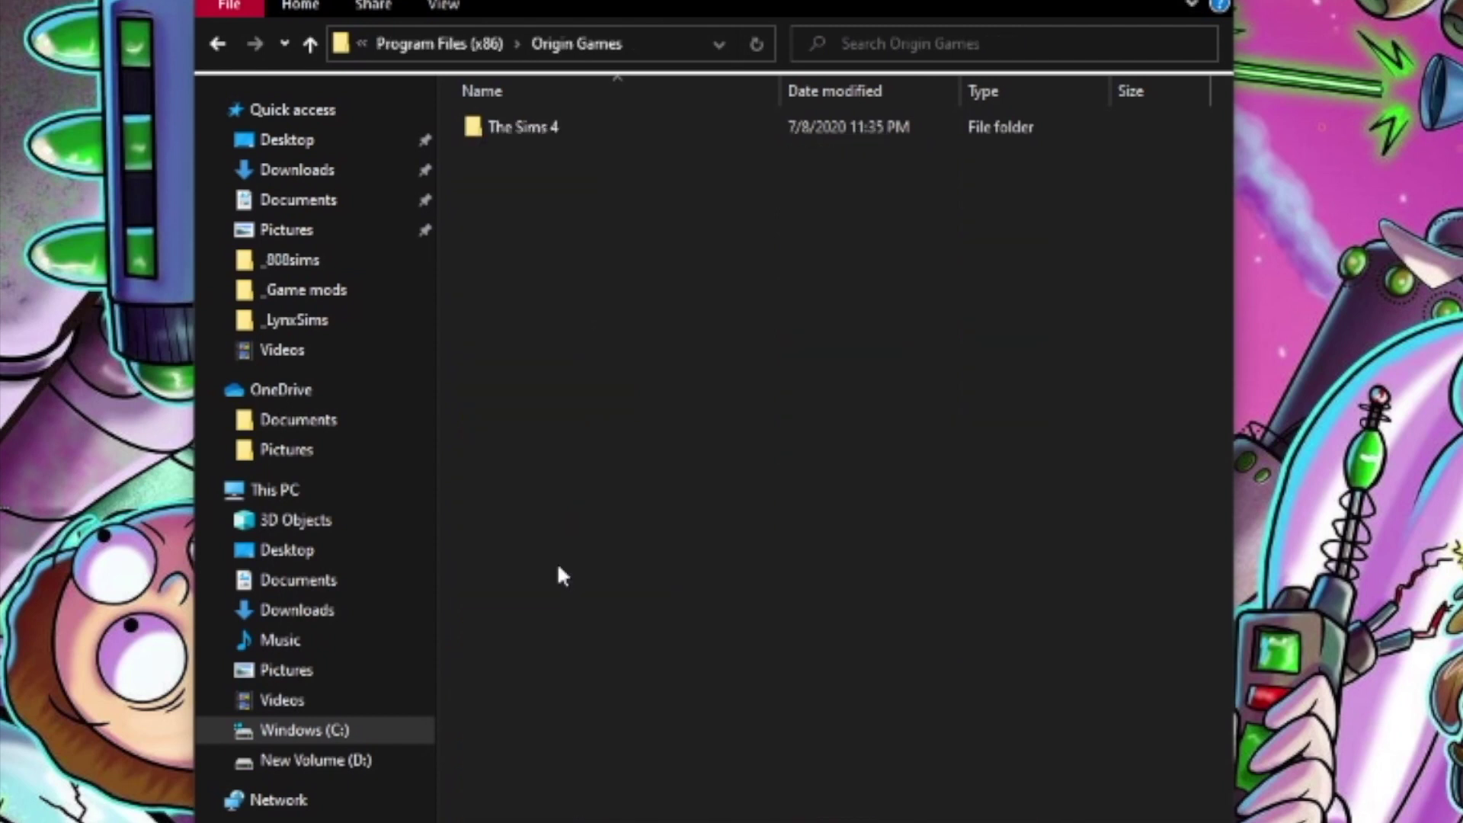
{"action": "double_click", "coordinate": [602, 130]}
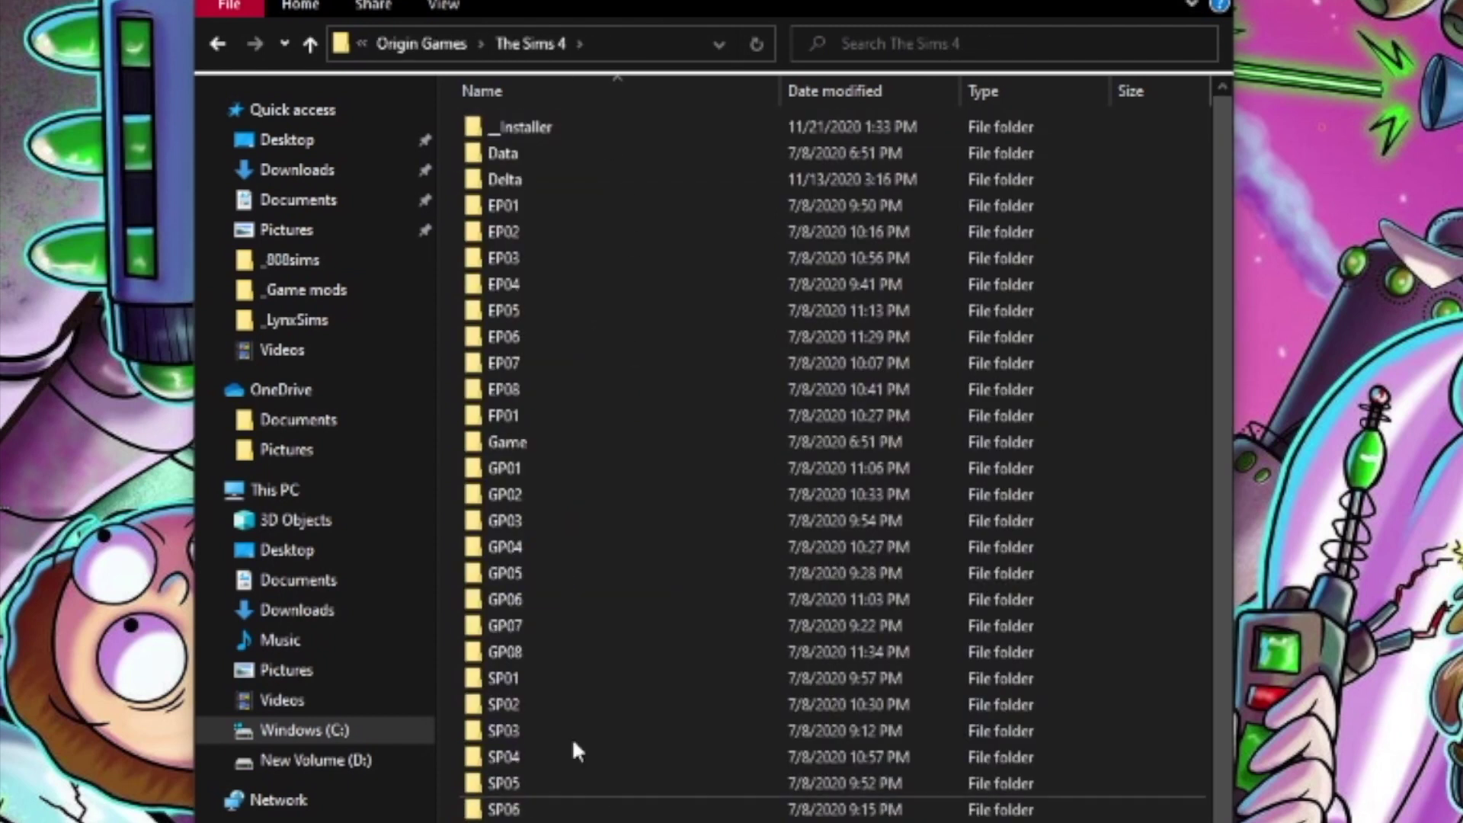
{"action": "double_click", "coordinate": [538, 446]}
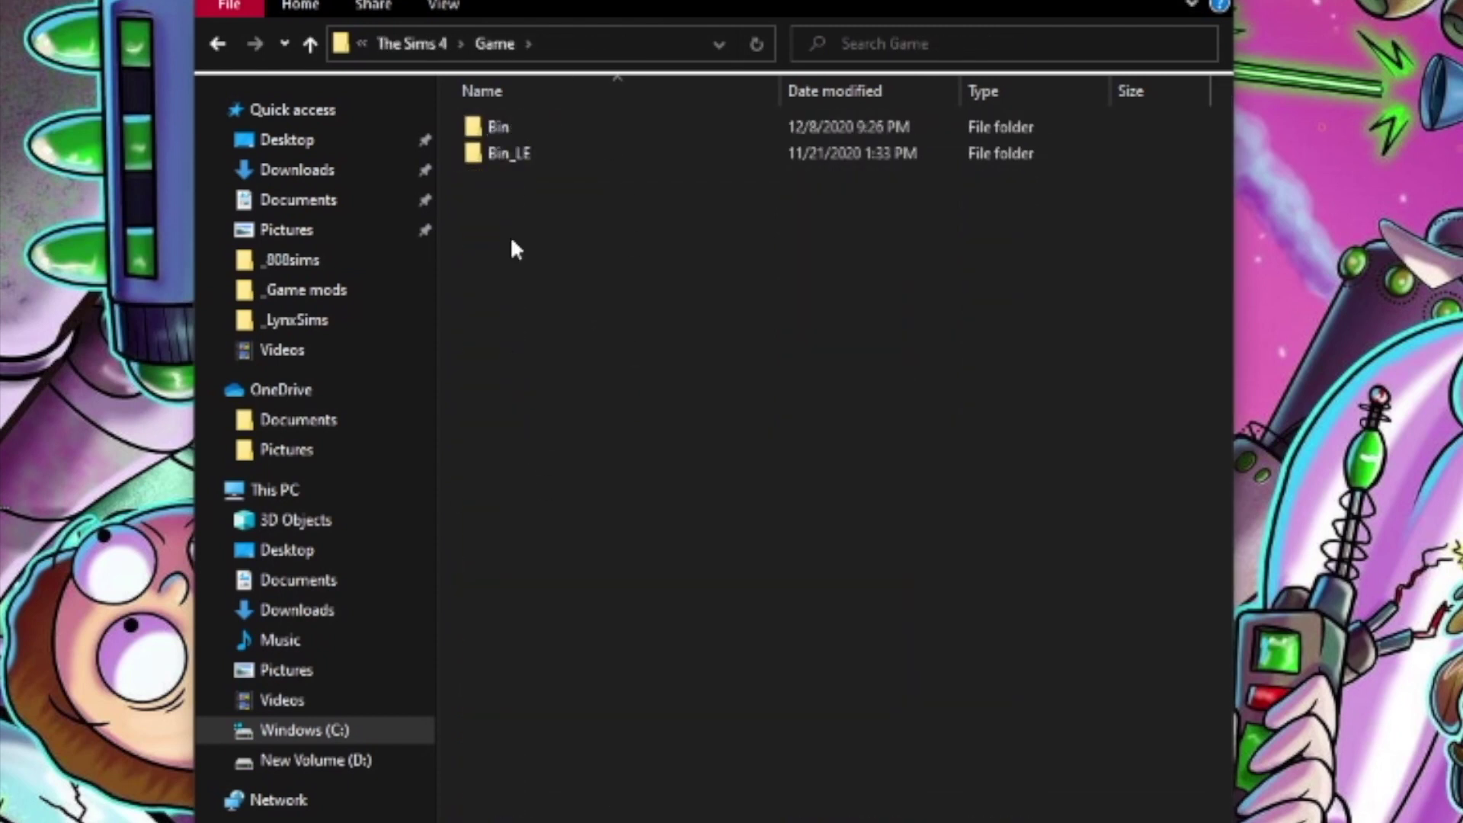
{"action": "double_click", "coordinate": [510, 125]}
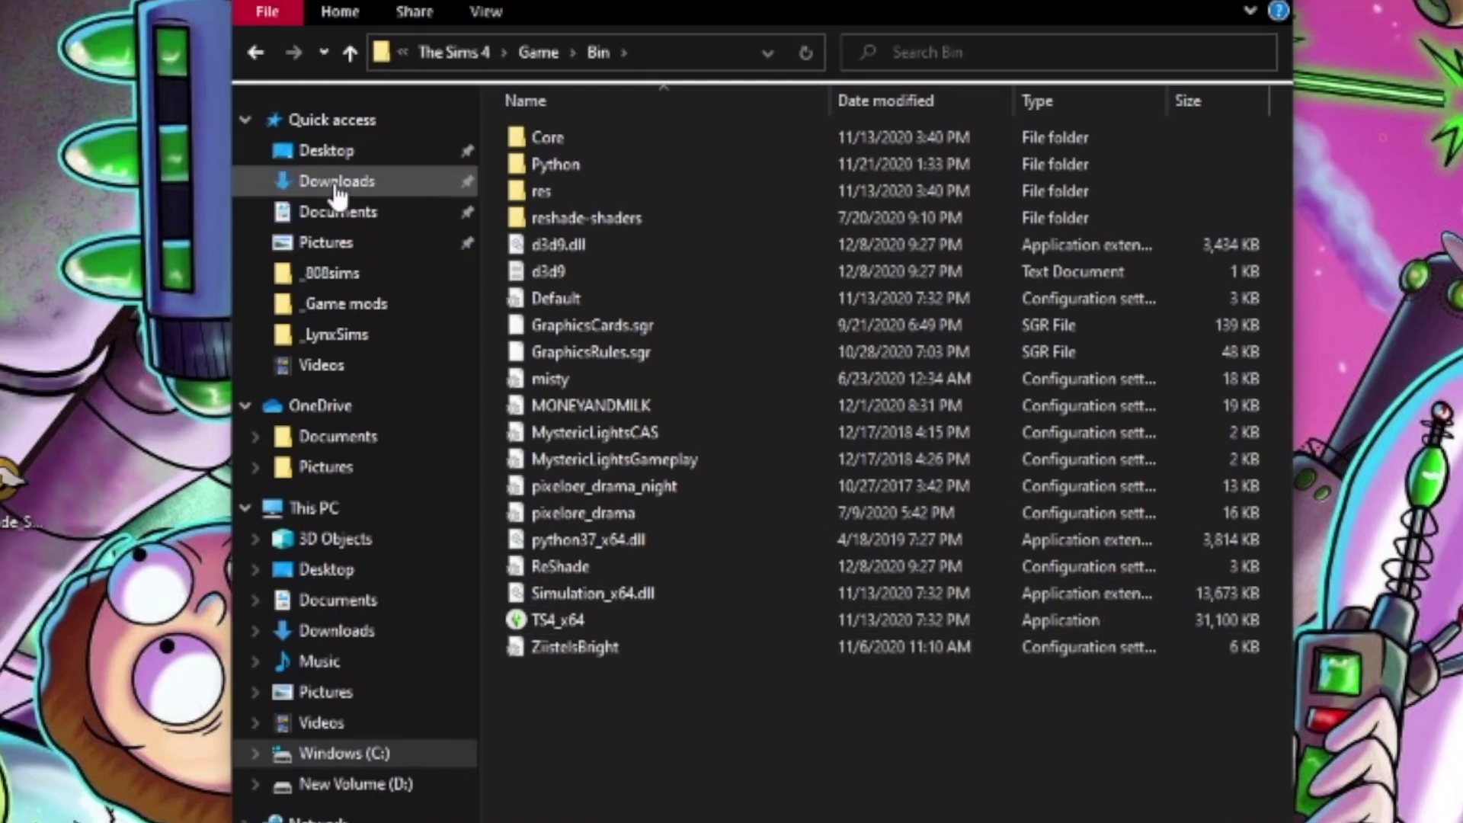
Open Downloads in a new window, put UrbanSimsAquarius into the Bin folder, and close the Bin window
{"action": "right_click", "coordinate": [297, 175]}
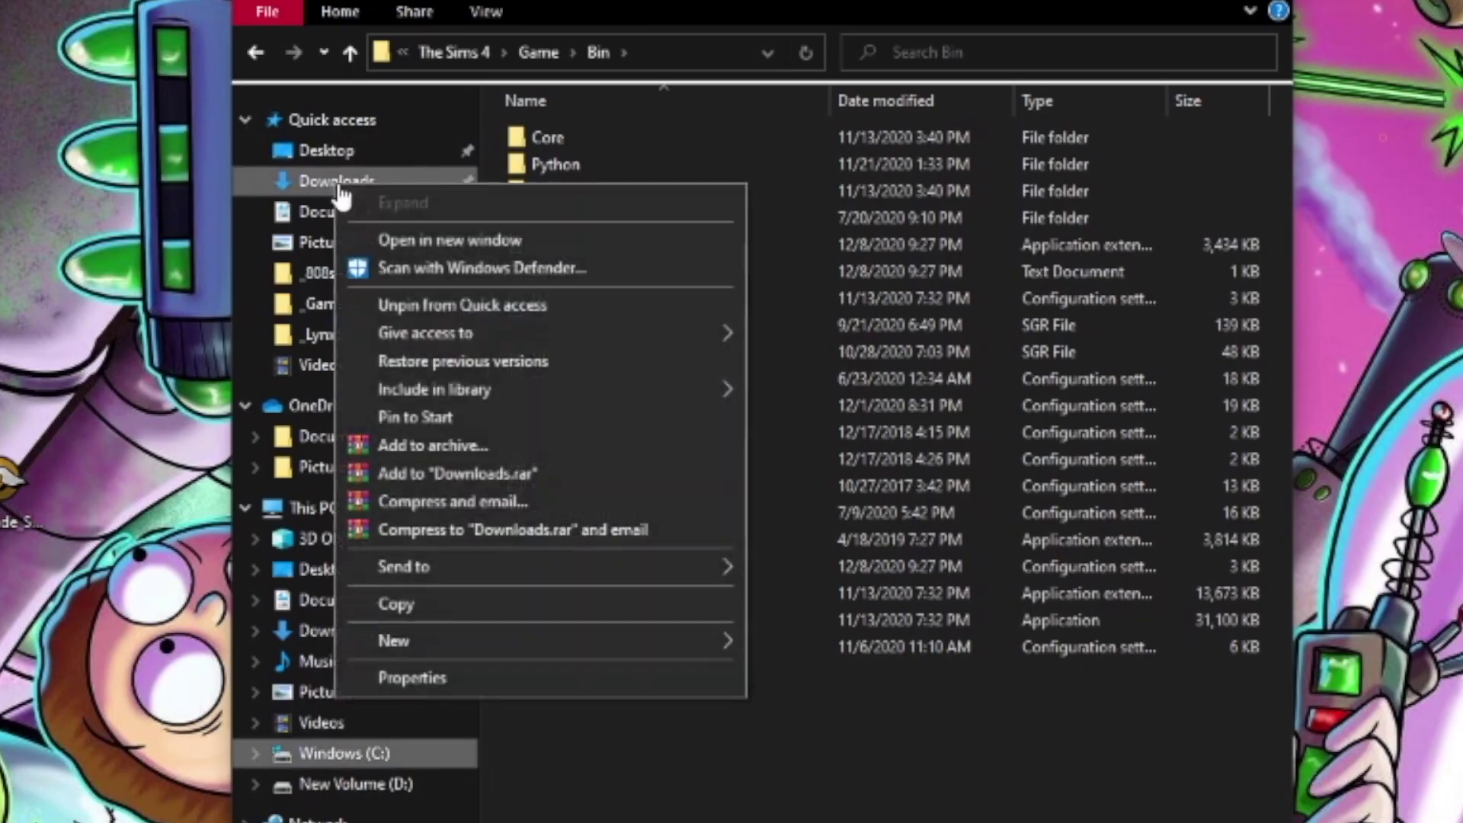
{"action": "left_click", "coordinate": [381, 240]}
{"action": "left_click_drag", "start_coordinate": [1222, 219], "coordinate": [412, 763]}
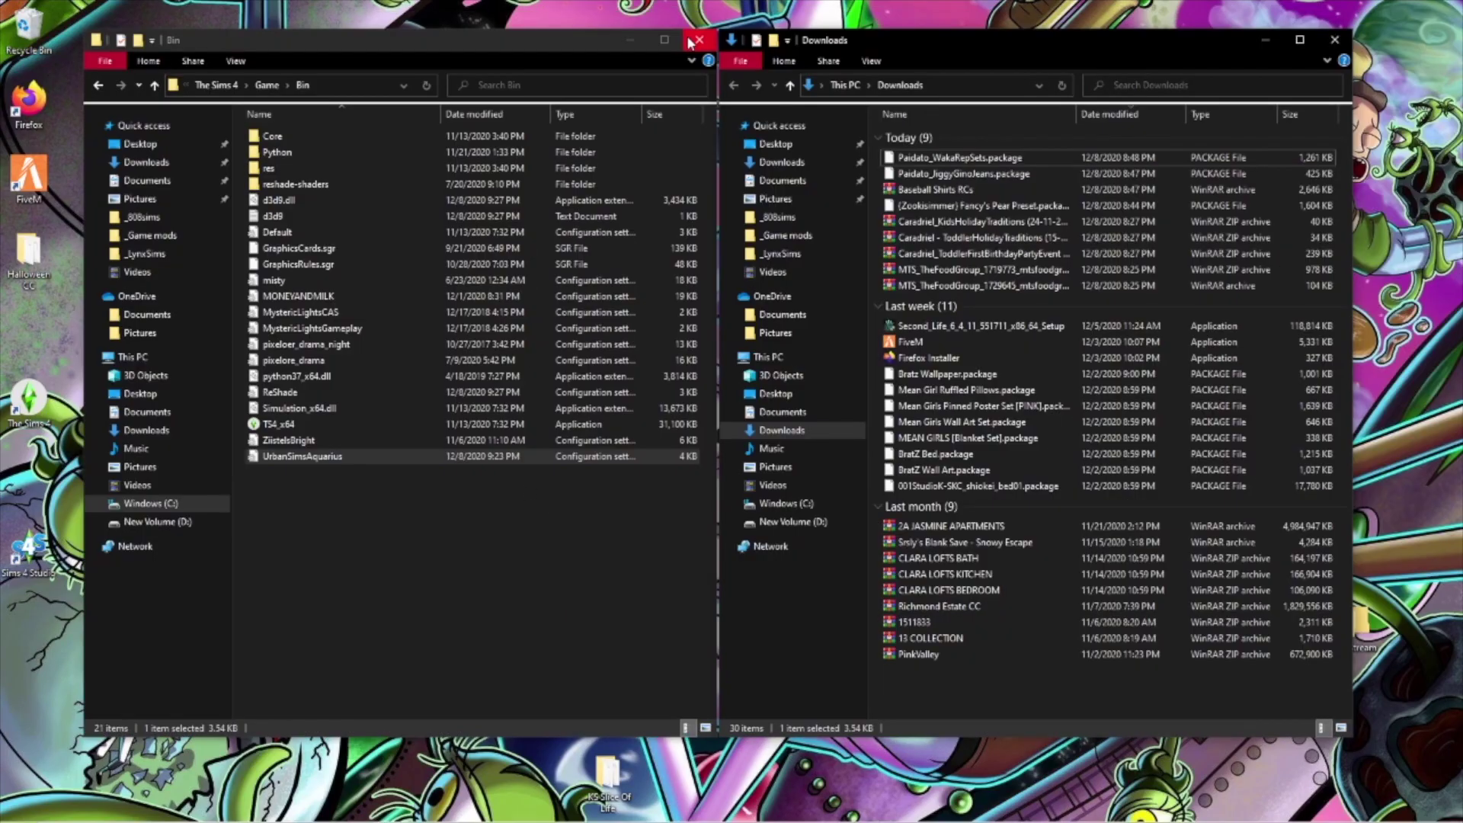
{"action": "left_click", "coordinate": [696, 30]}
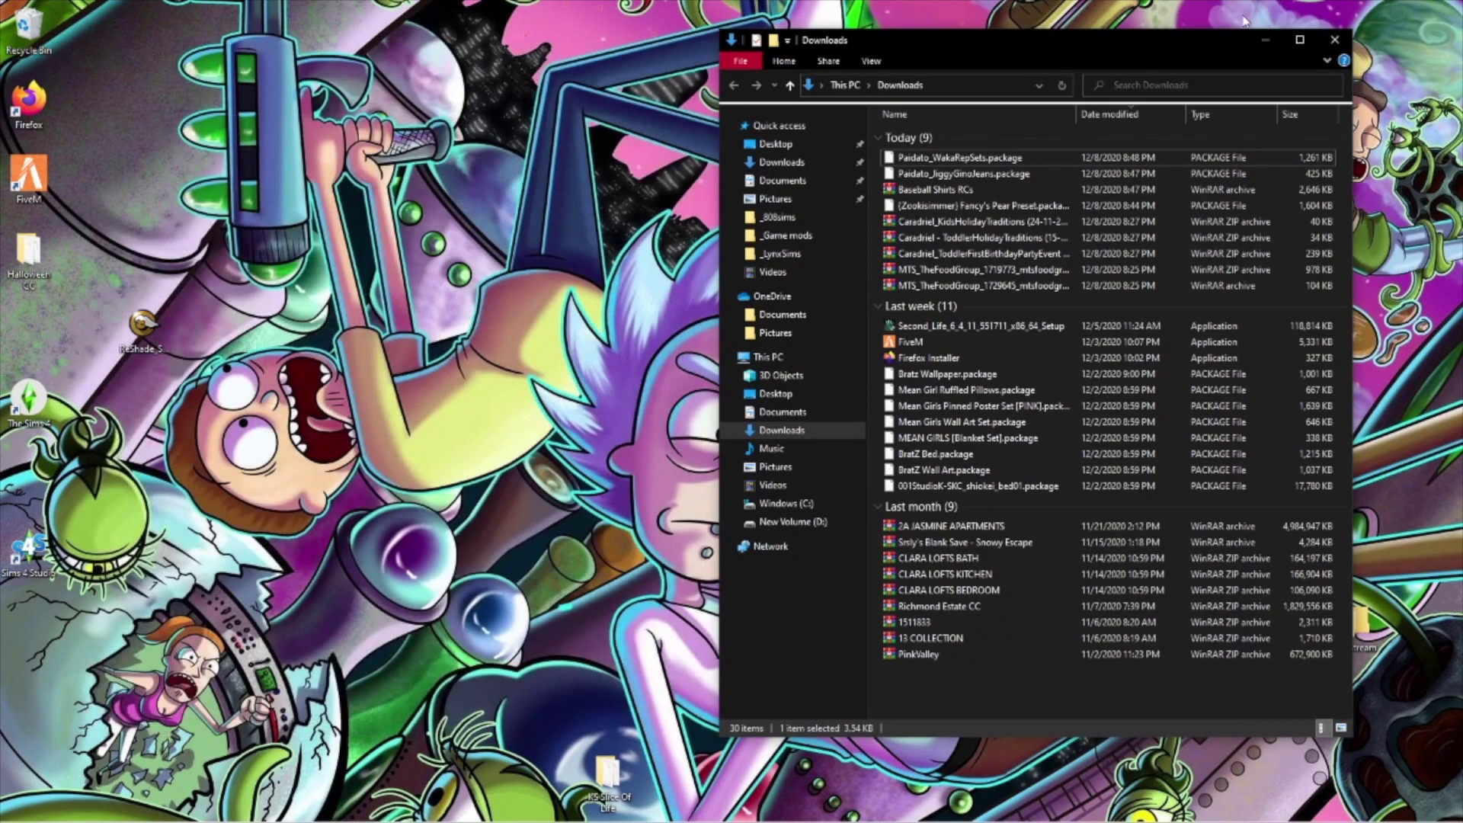
Close the Downloads window and start The Sims 4 from its desktop icon
{"action": "left_click", "coordinate": [1335, 40]}
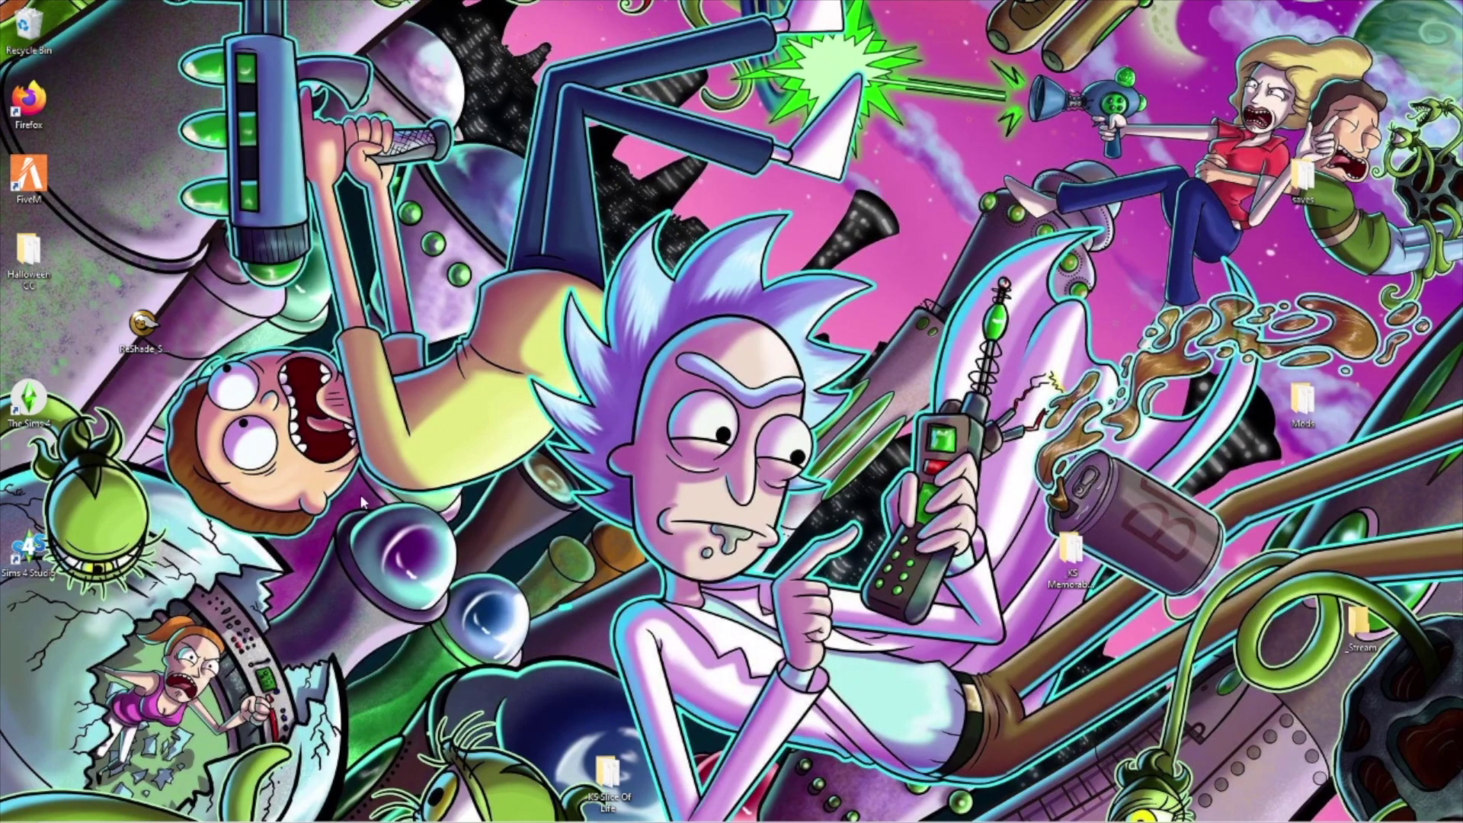
{"action": "double_click", "coordinate": [29, 398]}
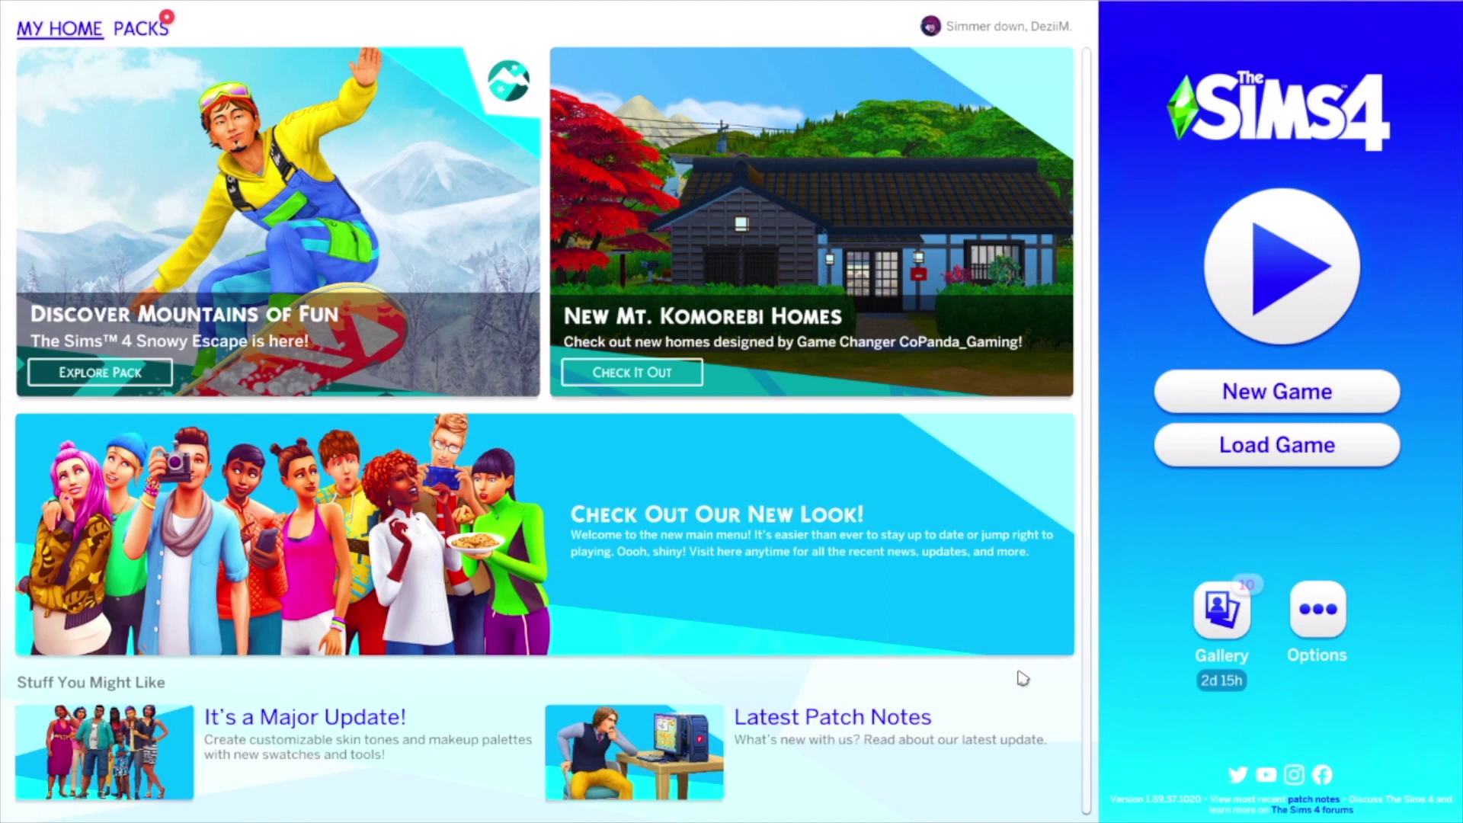
Open the overlay with Home and load the UrbanSimsAquarius.ini preset in place of ZristelsBright
{"action": "key", "text": "Home"}
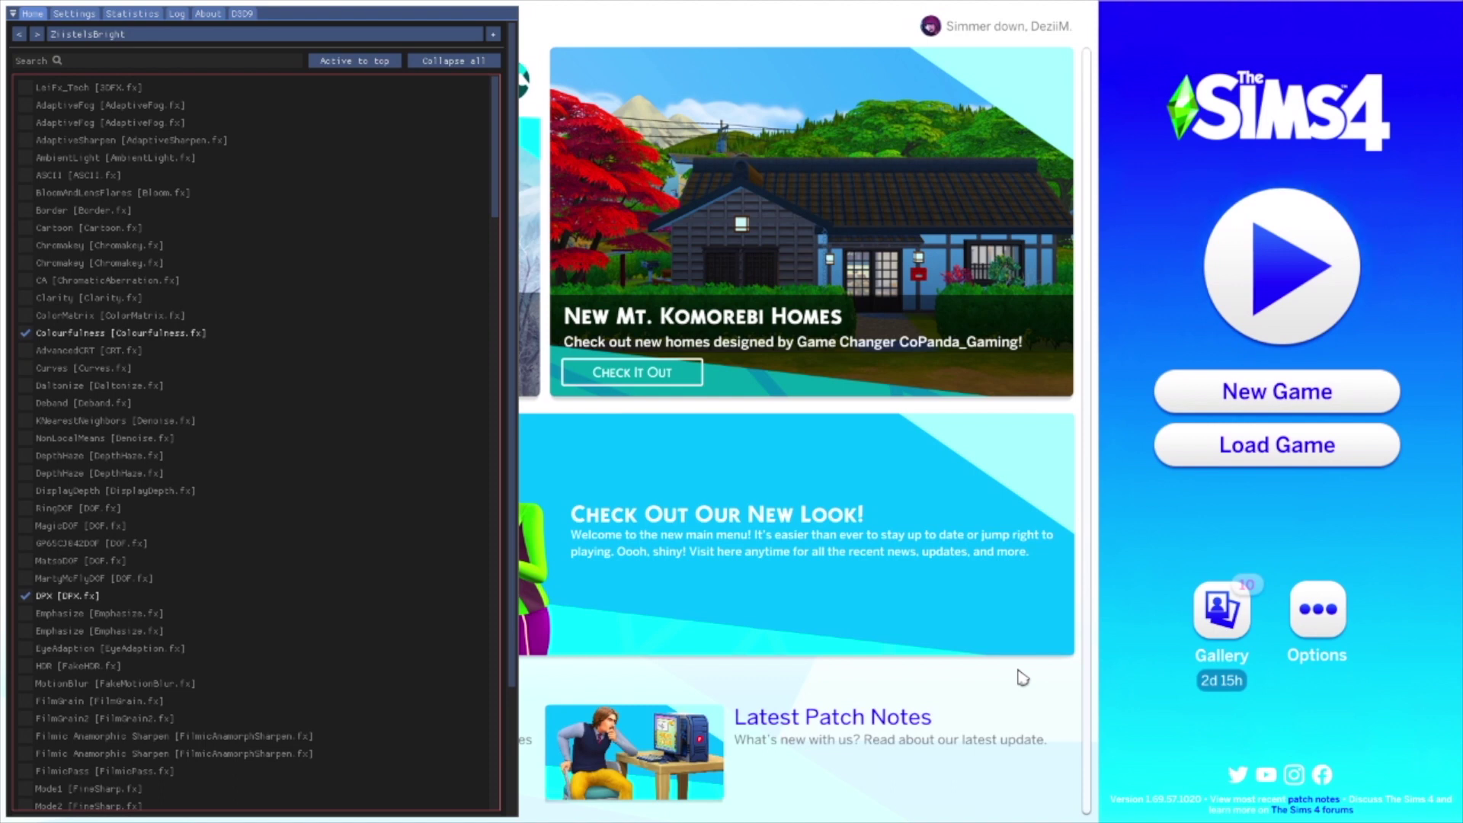
{"action": "left_click", "coordinate": [142, 36]}
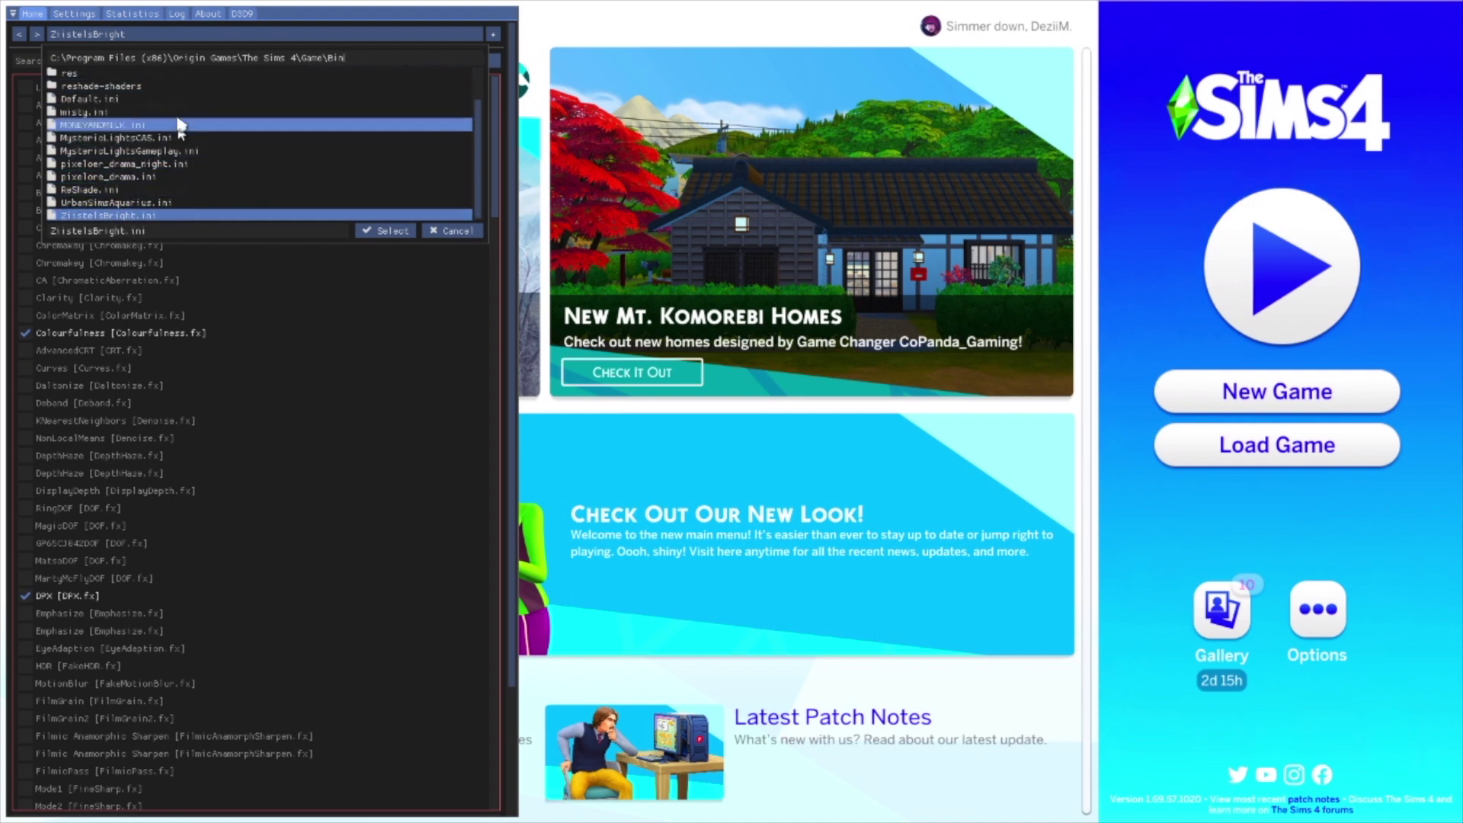
{"action": "left_click", "coordinate": [114, 204]}
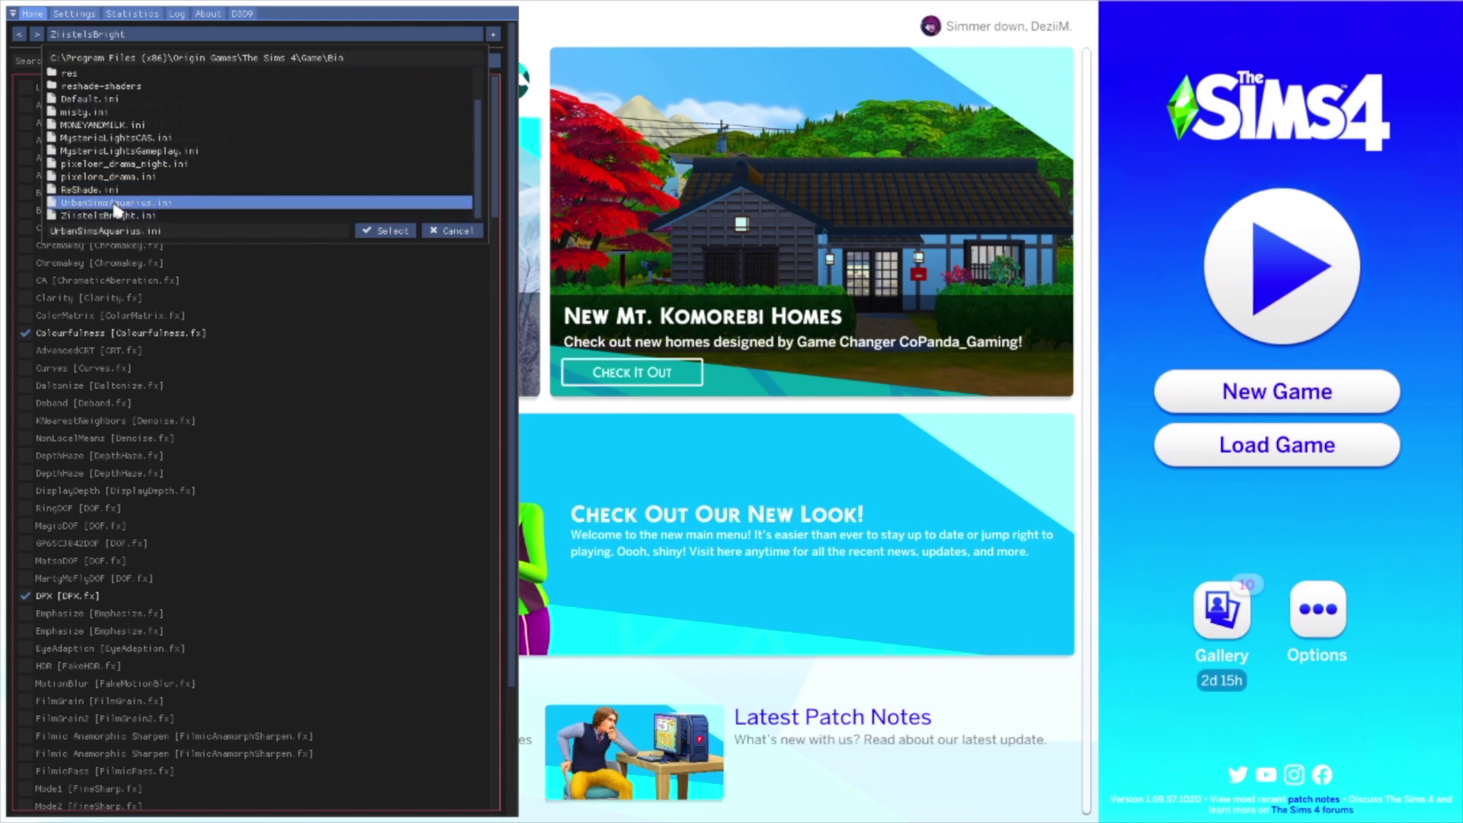
{"action": "left_click", "coordinate": [385, 231]}
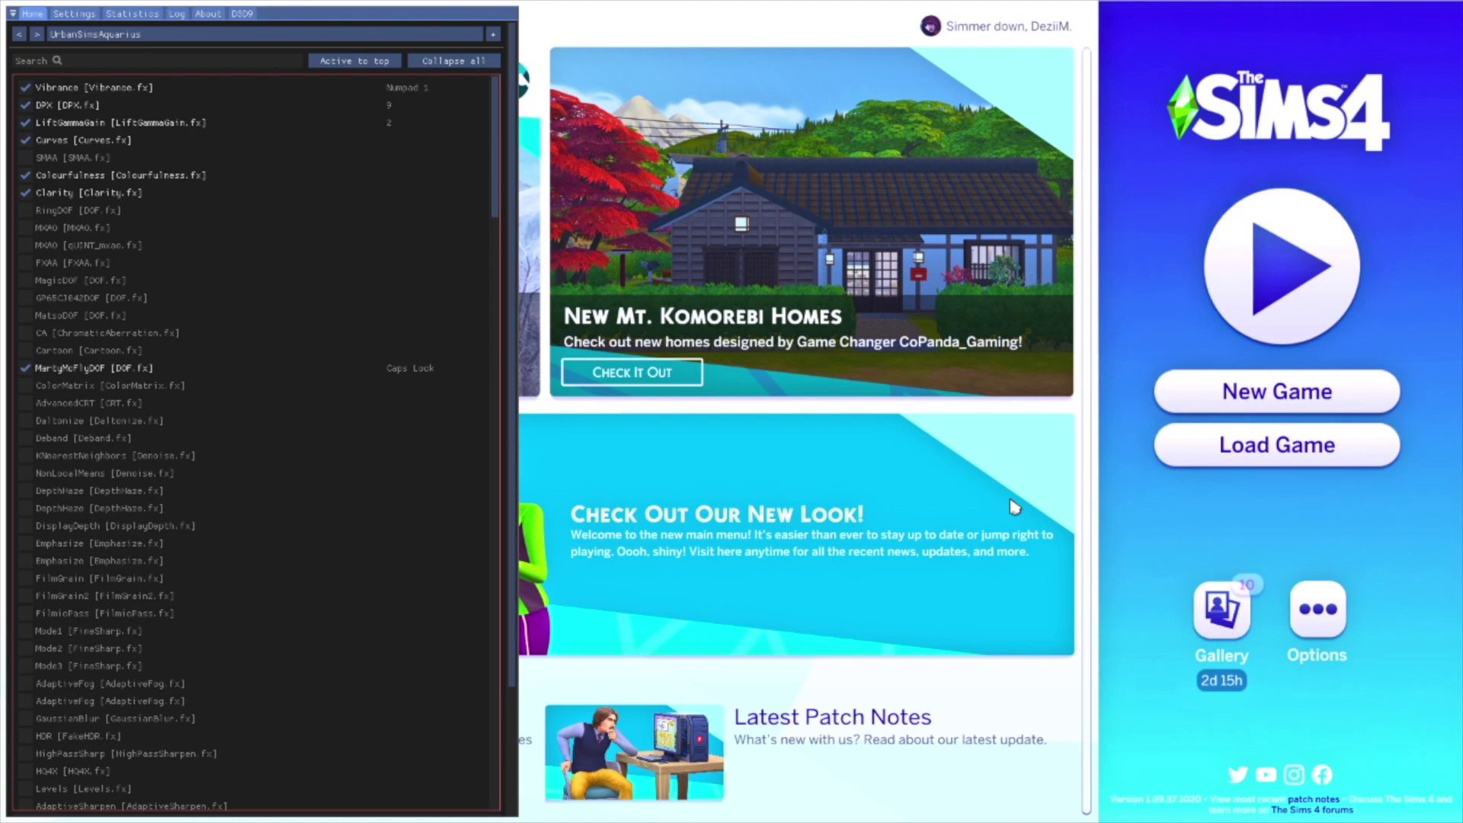
Review the preset list and effects, then open the overlay Settings page with Home and Insert keys
{"action": "left_click", "coordinate": [262, 36]}
{"action": "left_click", "coordinate": [262, 35]}
{"action": "left_click", "coordinate": [192, 35]}
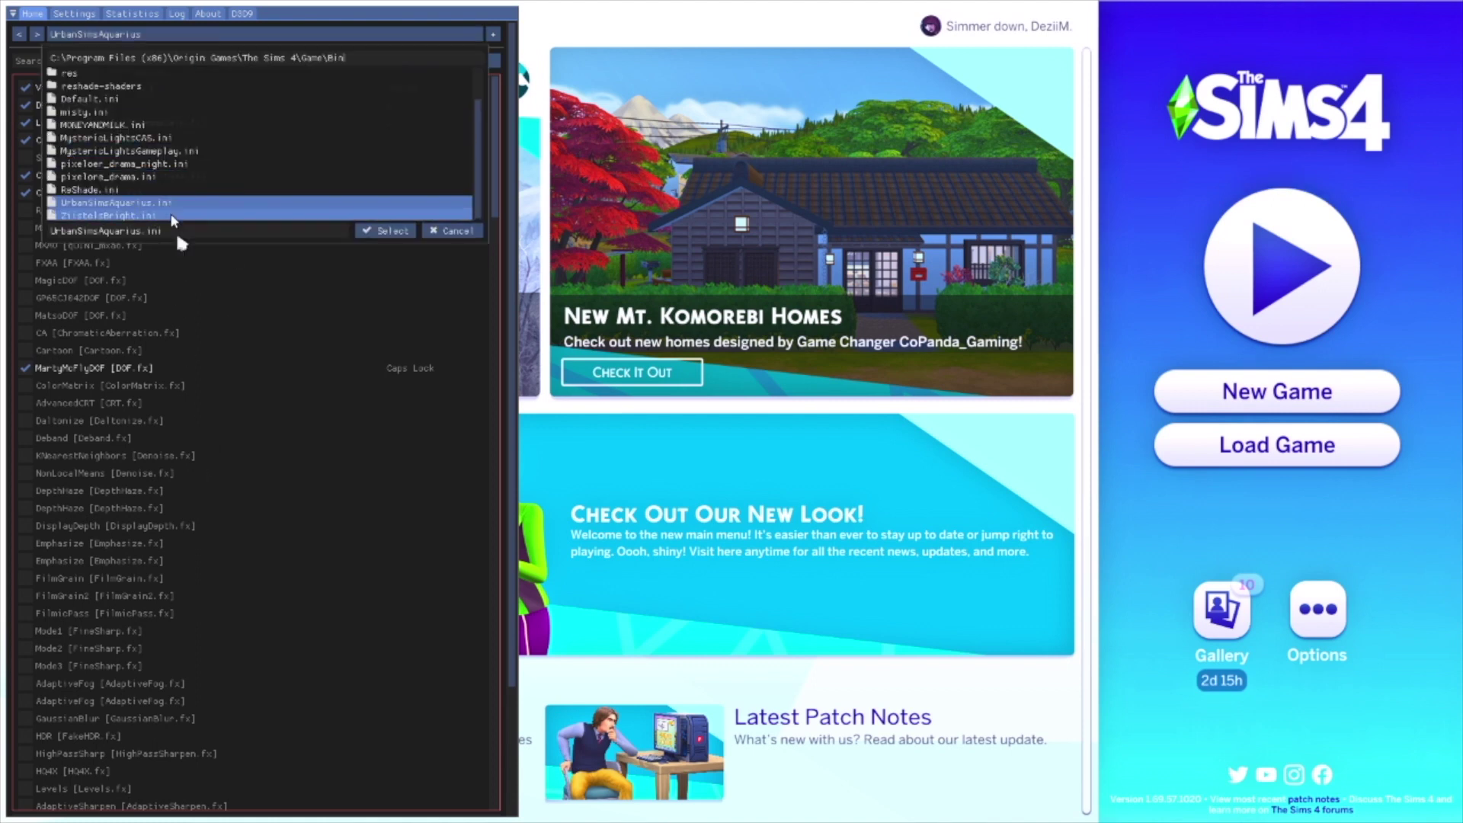
{"action": "left_click", "coordinate": [210, 35]}
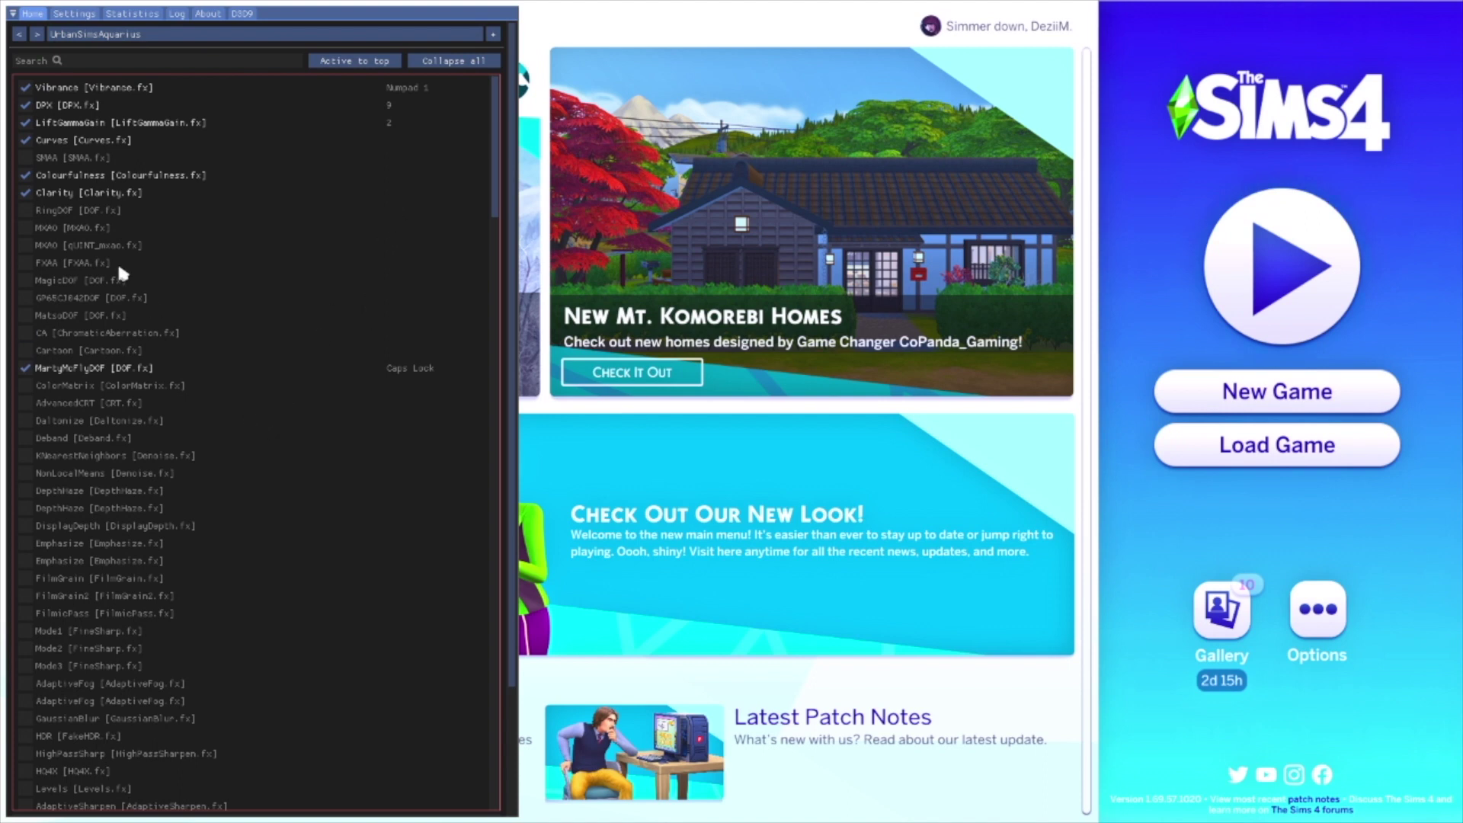
{"action": "scroll", "coordinate": [199, 535], "scroll_direction": "down", "scroll_amount": 10}
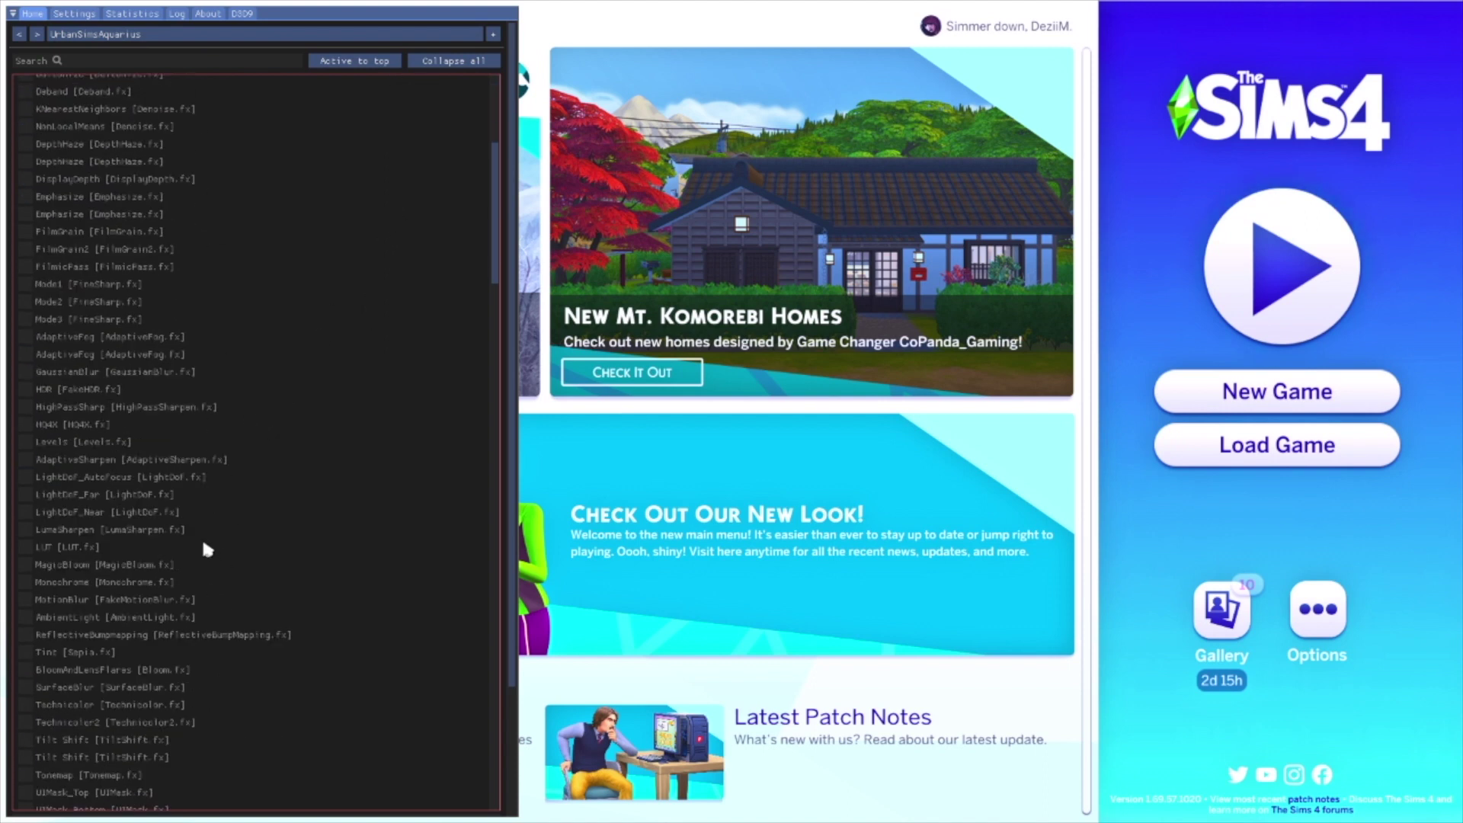
{"action": "scroll", "coordinate": [200, 535], "scroll_direction": "up", "scroll_amount": 10}
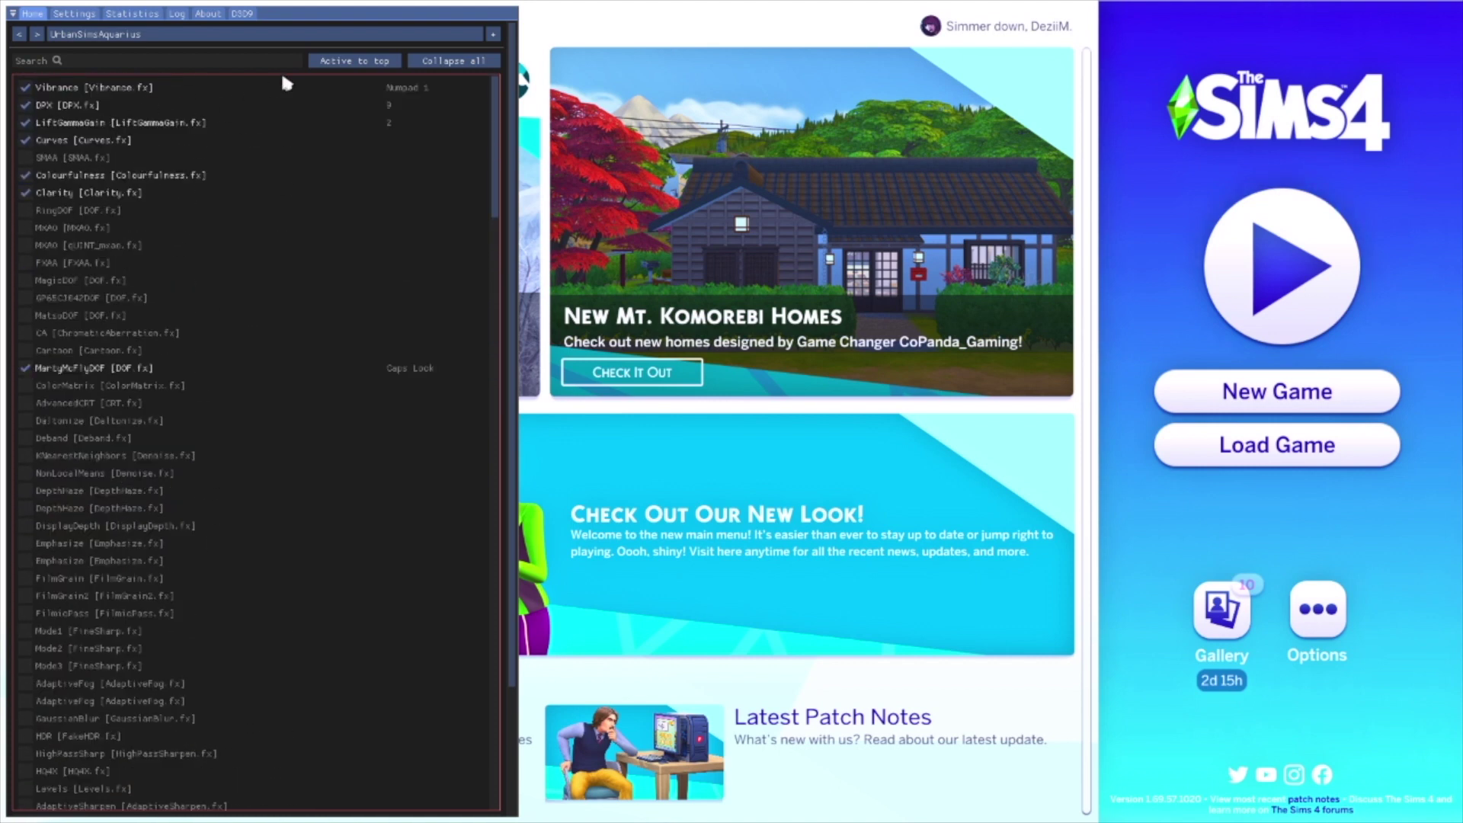
{"action": "left_click", "coordinate": [73, 15]}
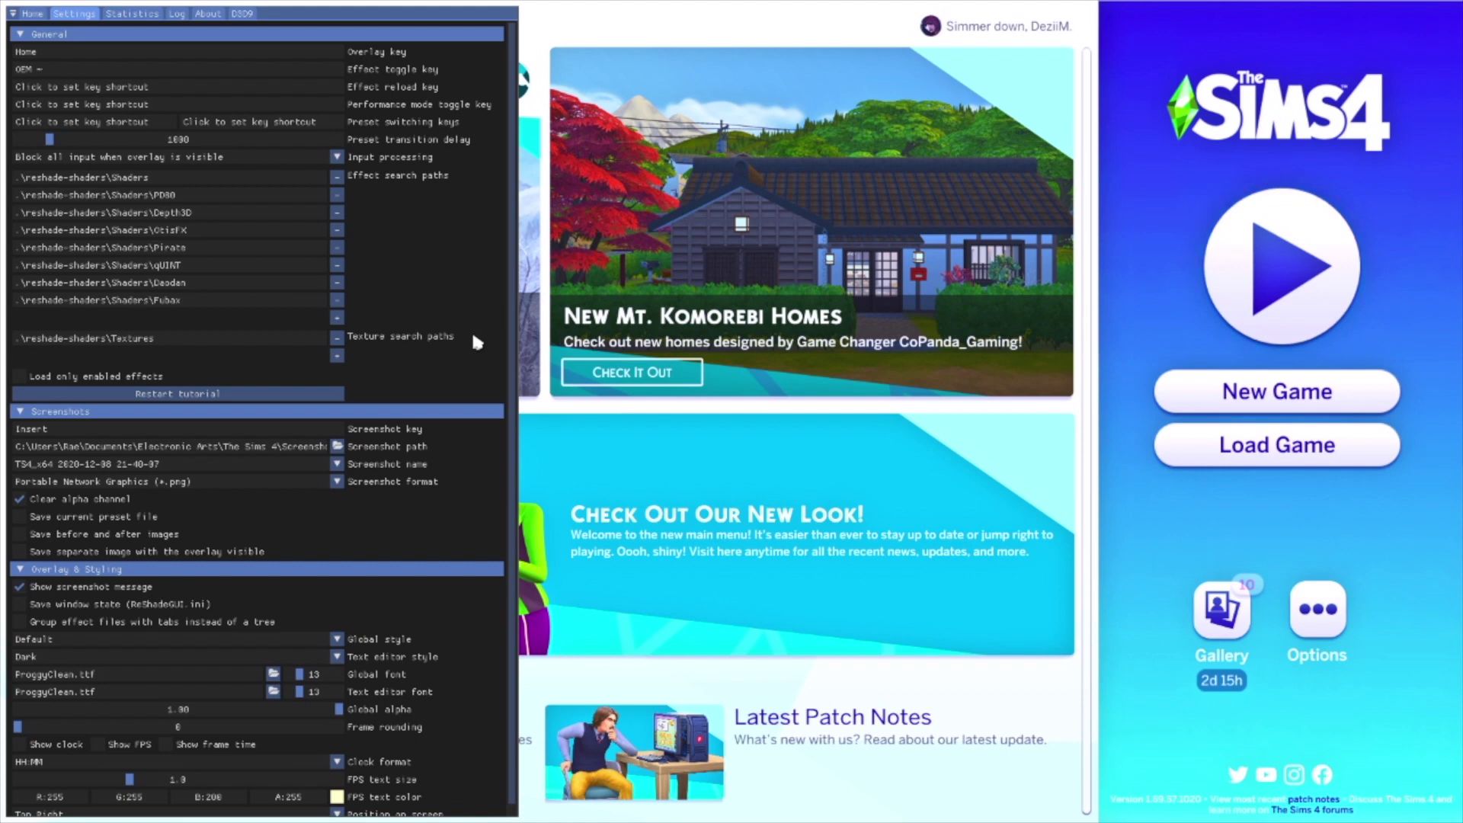
Try Home as the effect toggle key, revert it to OEM ~, and return to the UrbanSimsAquarius effects list
{"action": "left_click", "coordinate": [283, 51]}
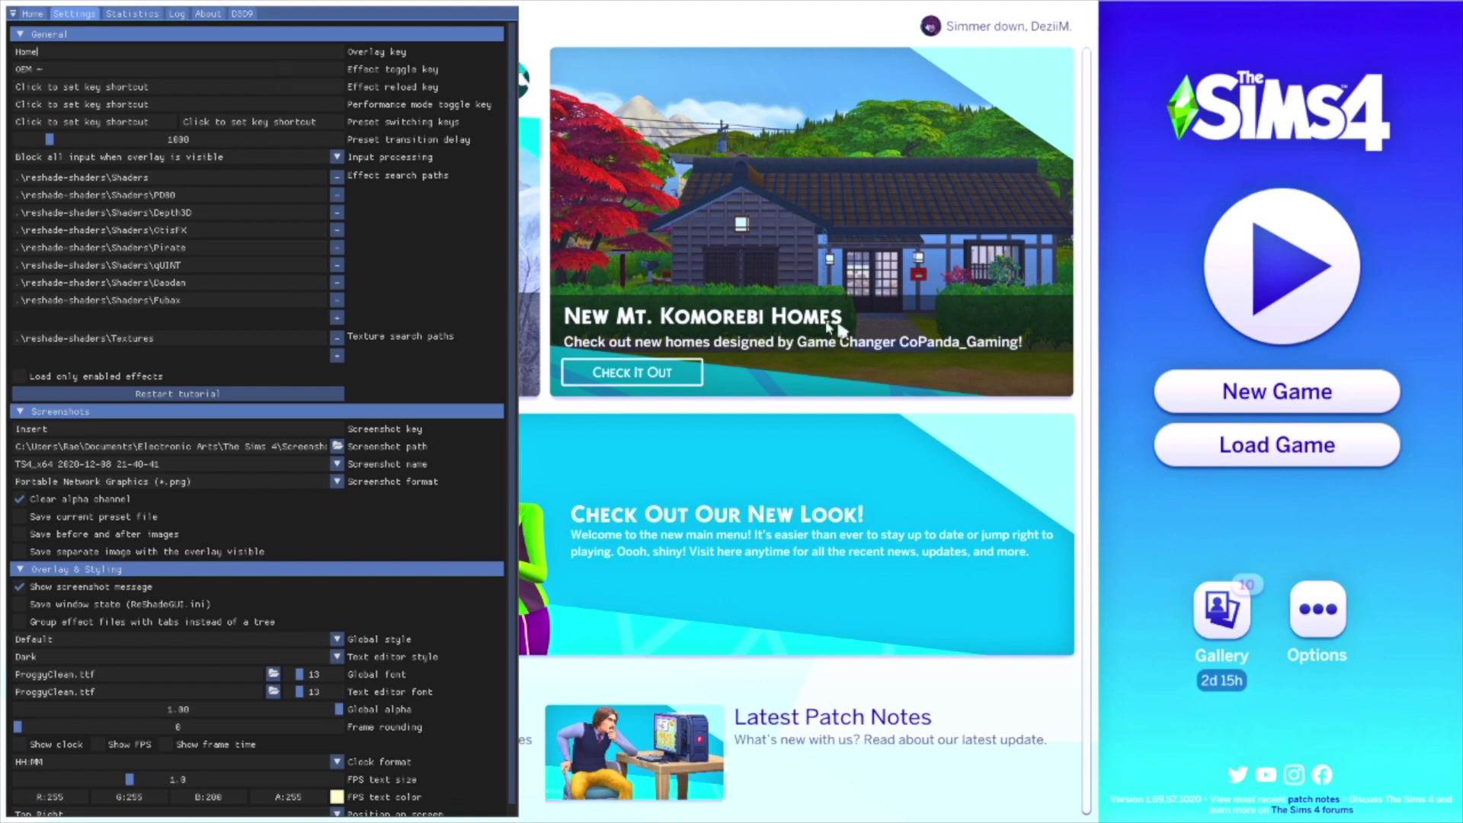
{"action": "left_click", "coordinate": [184, 69]}
{"action": "key", "text": "Home"}
{"action": "key", "text": "grave"}
{"action": "left_click", "coordinate": [30, 13]}
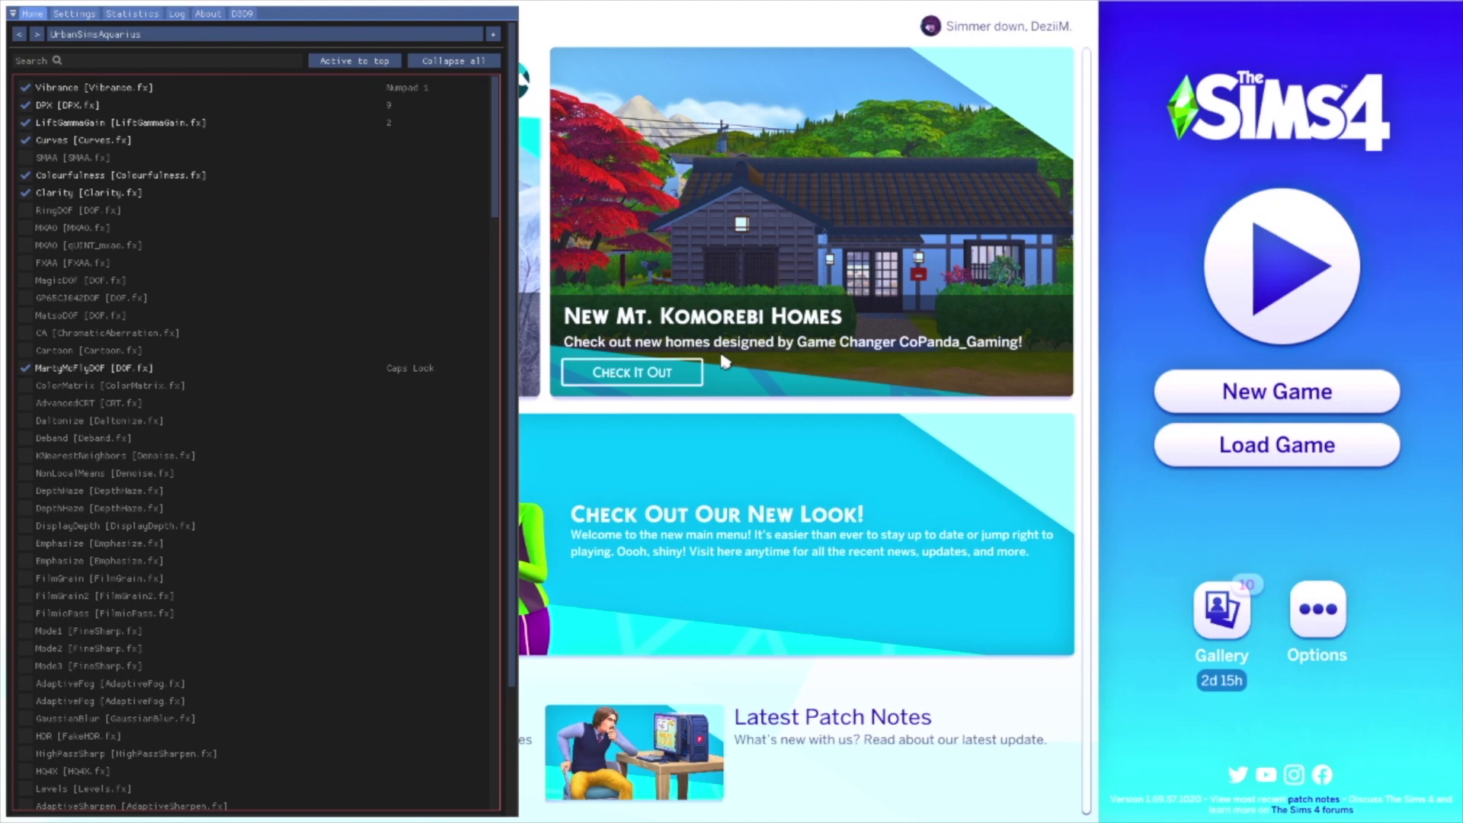
Hide the overlay, switch the preset's effects on and off over the menu, then reopen the overlay's Settings page
{"action": "key", "text": "Home"}
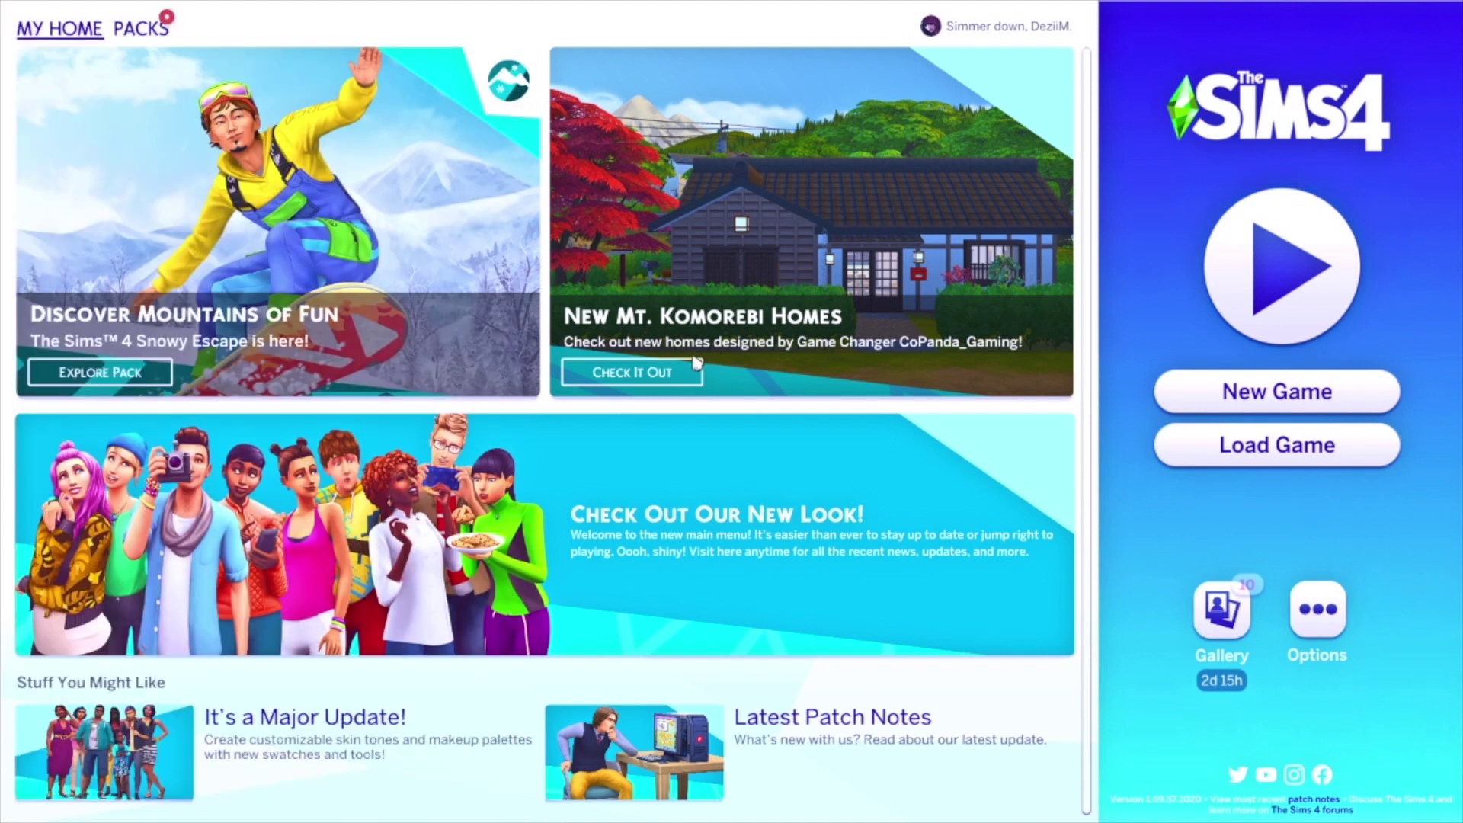
{"action": "key", "text": "Scroll_Lock"}
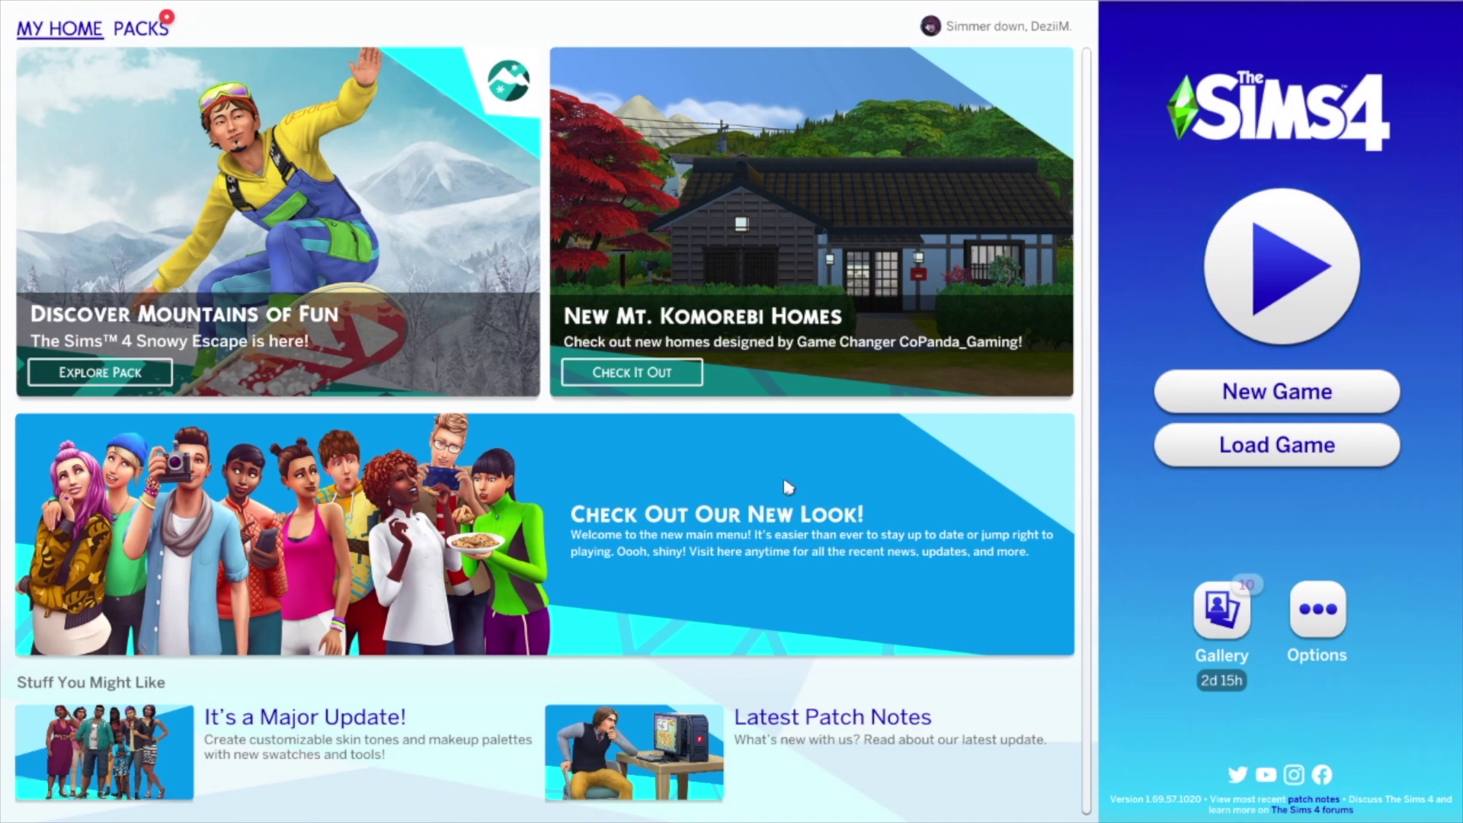
{"action": "key", "text": "Scroll_Lock"}
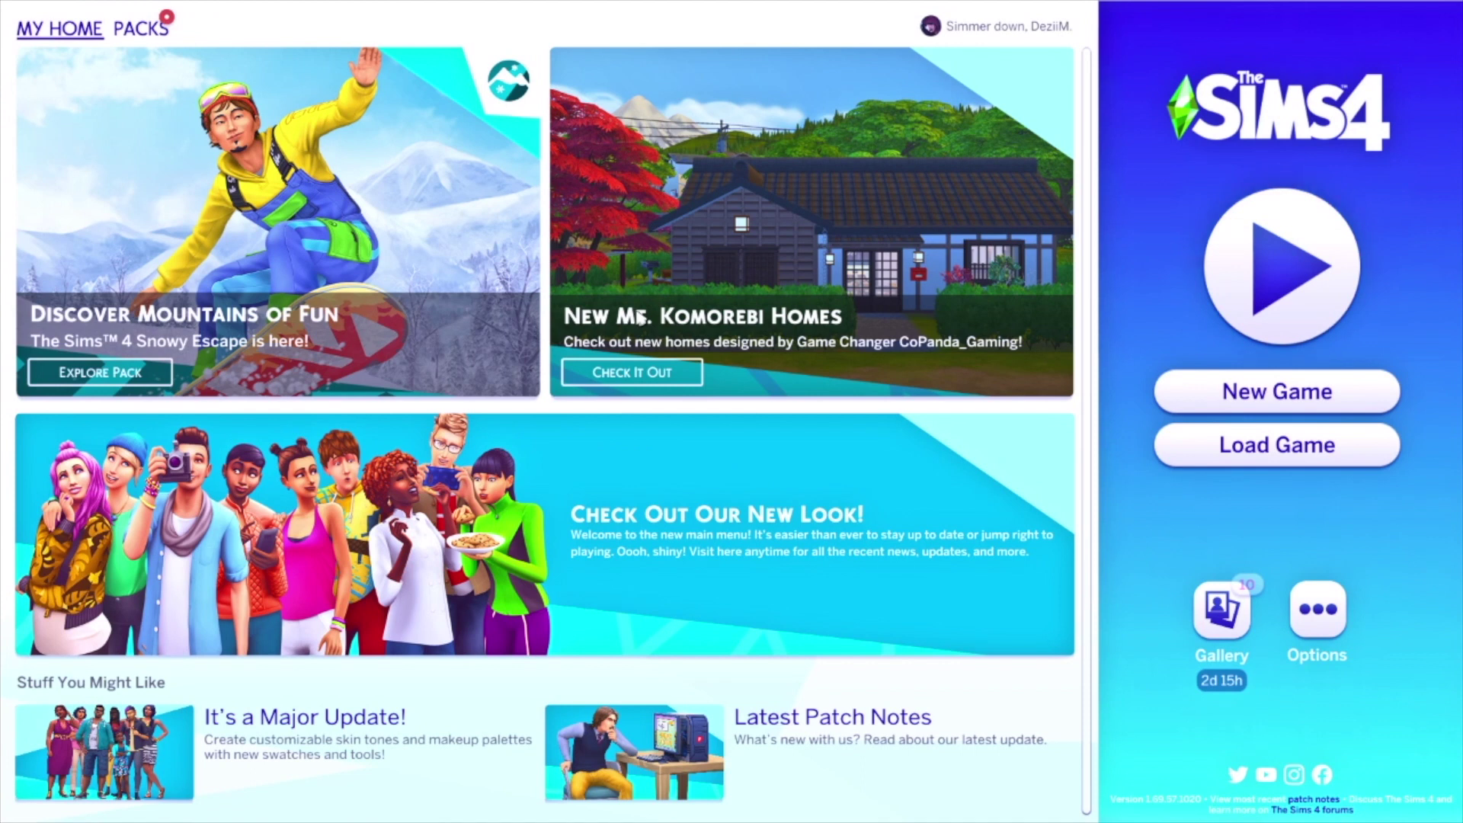
{"action": "key", "text": "Home"}
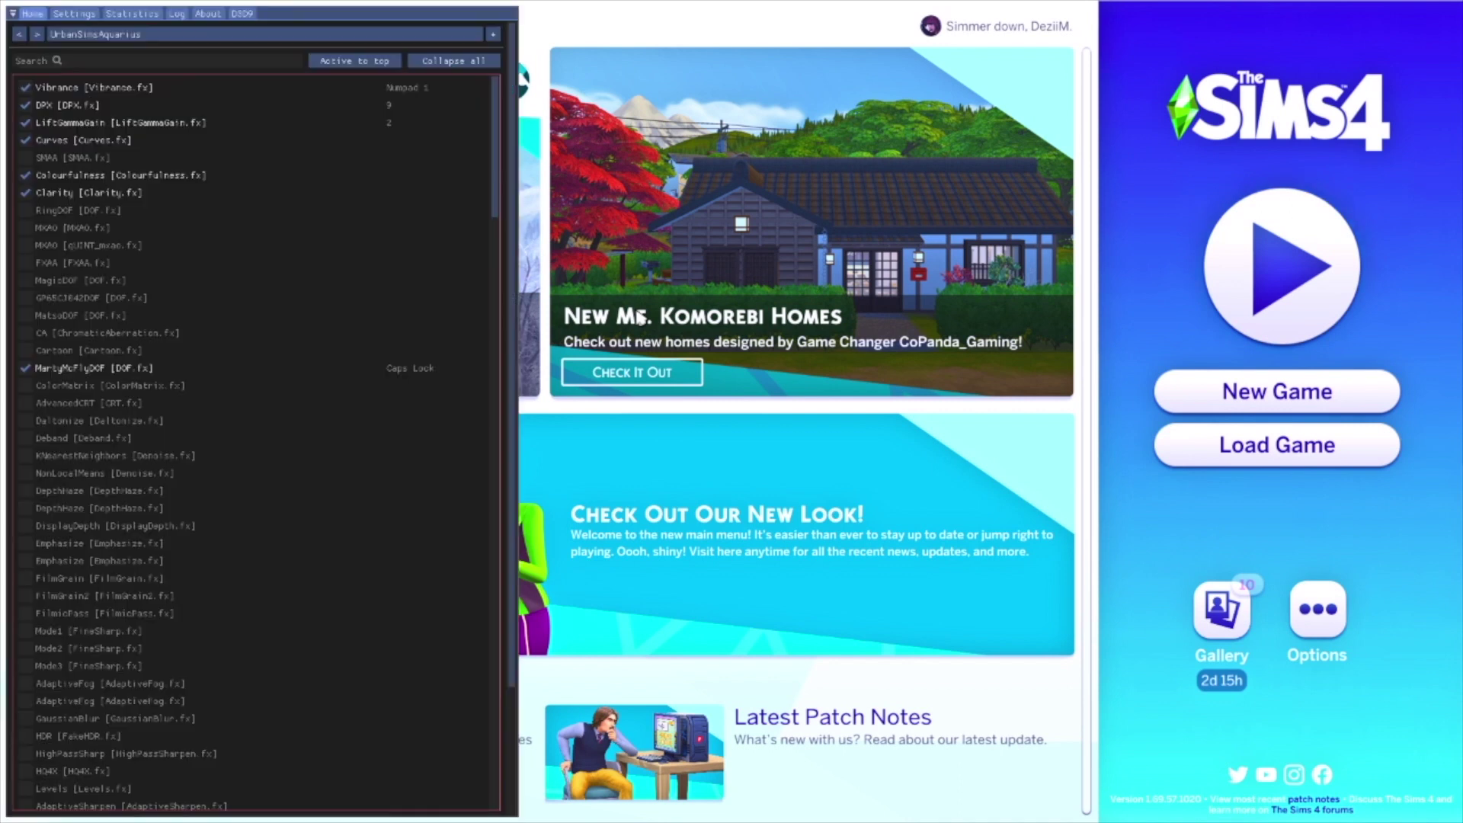
{"action": "left_click", "coordinate": [74, 14]}
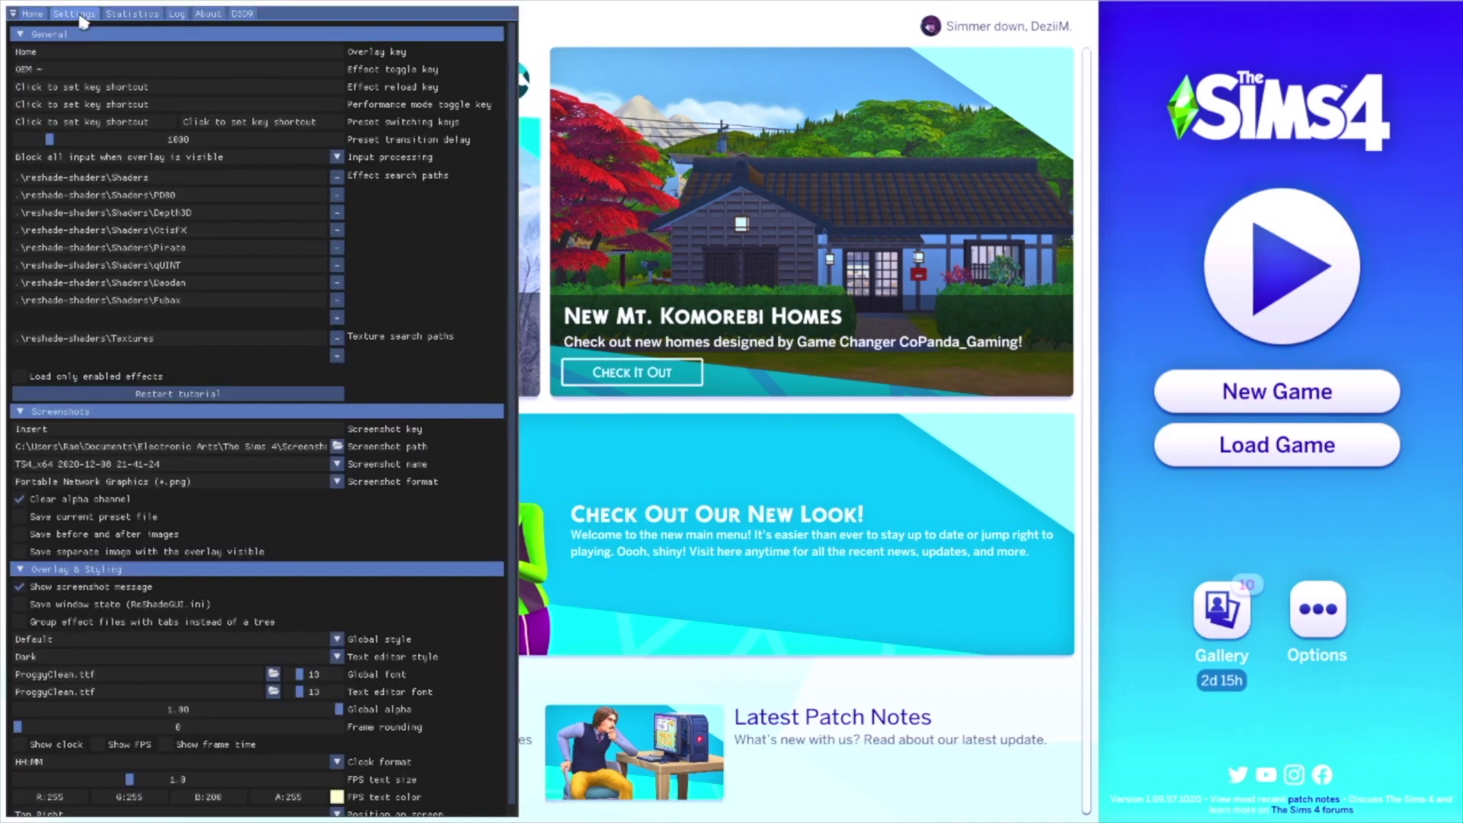